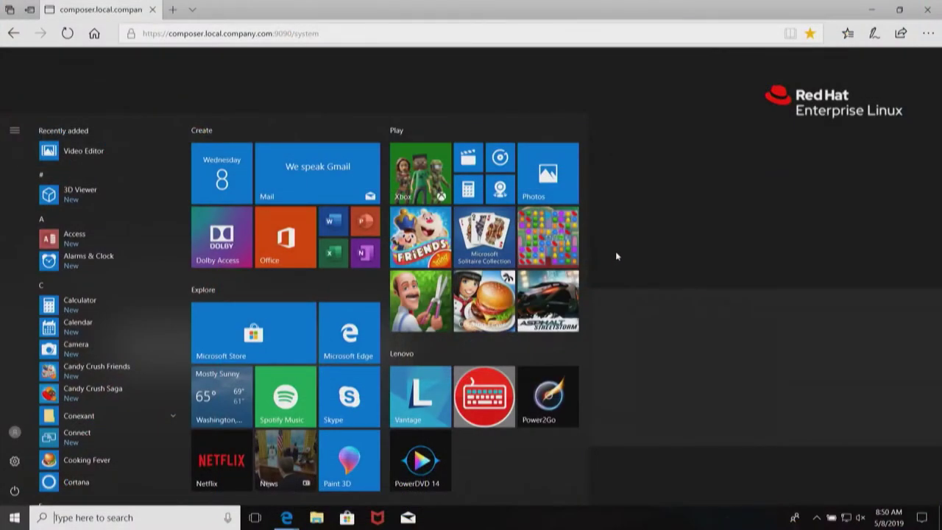
- Log in to the composer server console as admin with the account password
click(658, 251)
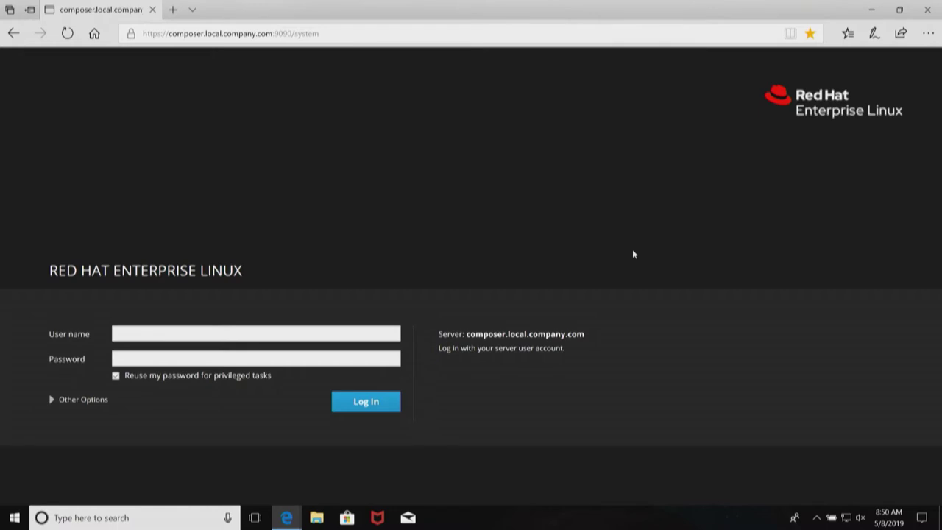
click(330, 334)
text(admin)
key(Tab)
text(******************)
key(Return)
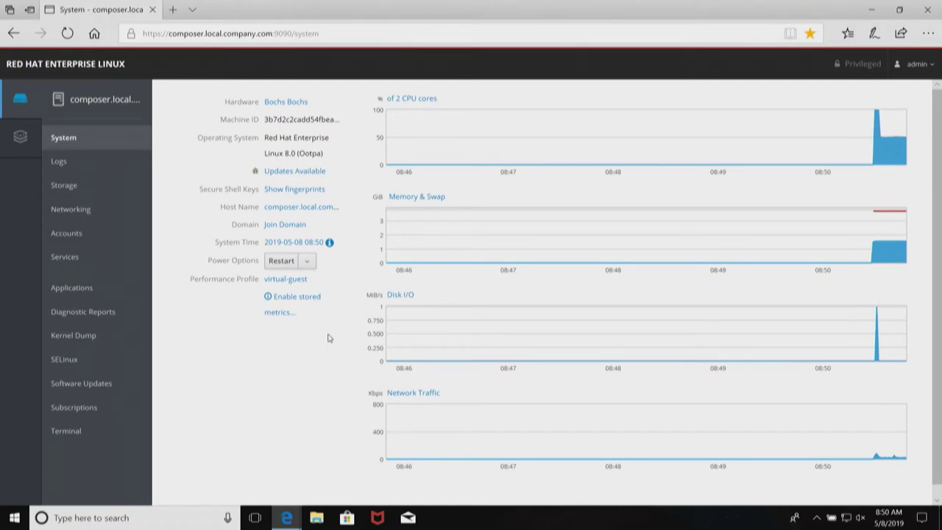
- Check the error logs, then open the RPC Bind service details from the Services list
click(116, 166)
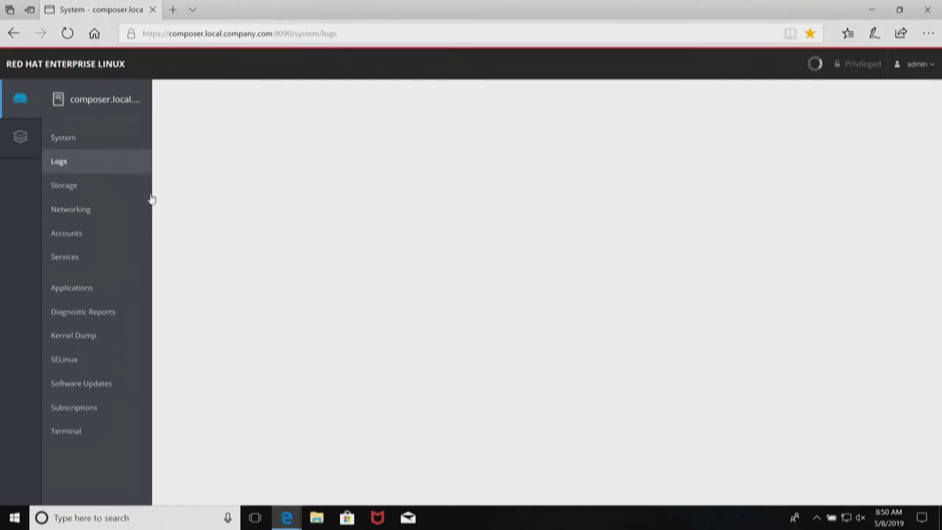
scroll(251, 324, down, 1)
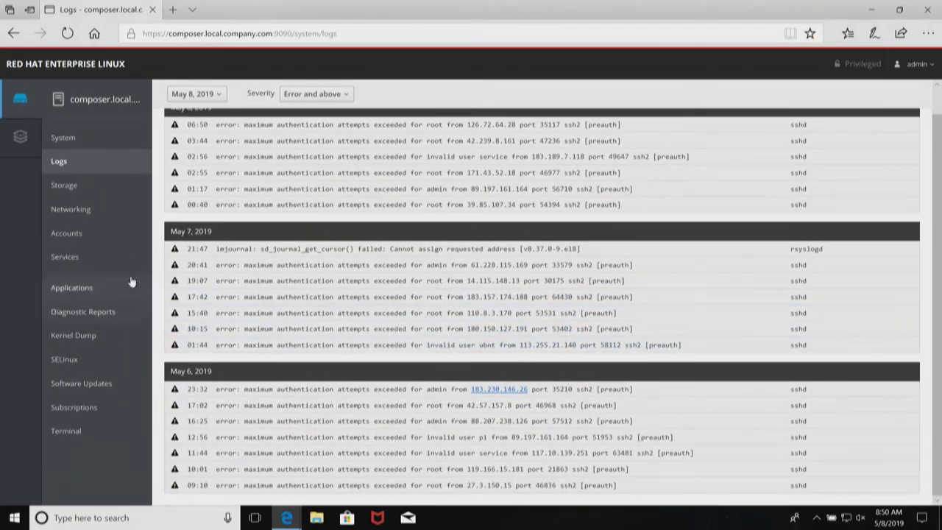
click(126, 262)
scroll(326, 309, down, 6)
click(313, 330)
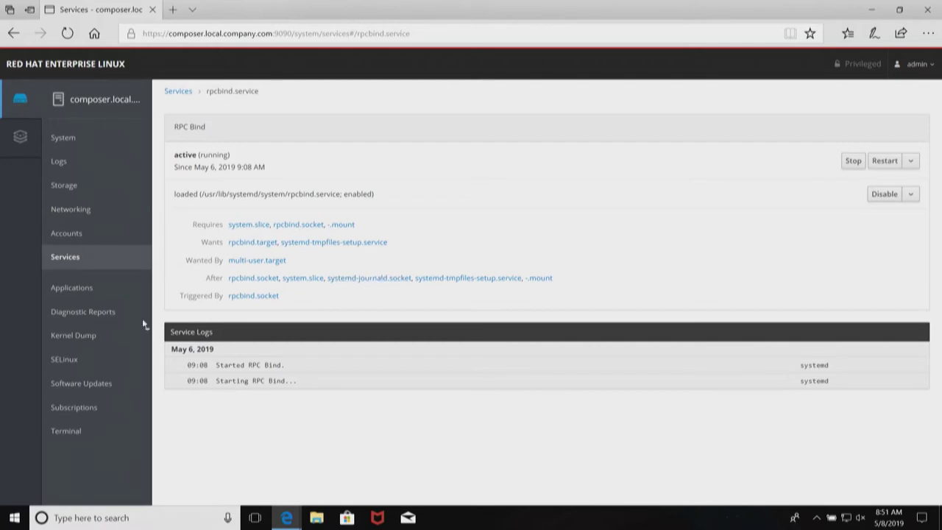
- In a terminal, list the postgresql module streams with 'sudo yum module list postgresql'
click(123, 433)
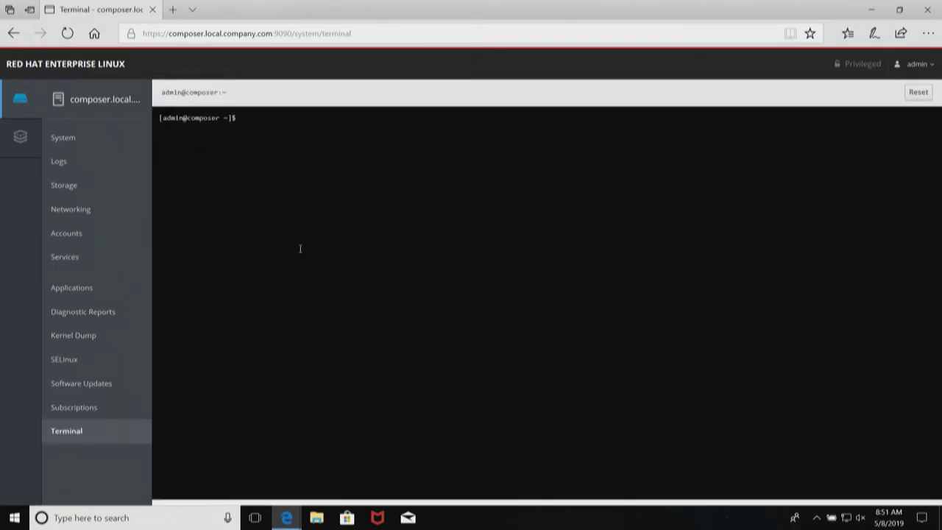
key(ctrl+plus)
key(ctrl+plus)
key(Up)
key(Up)
key(Up)
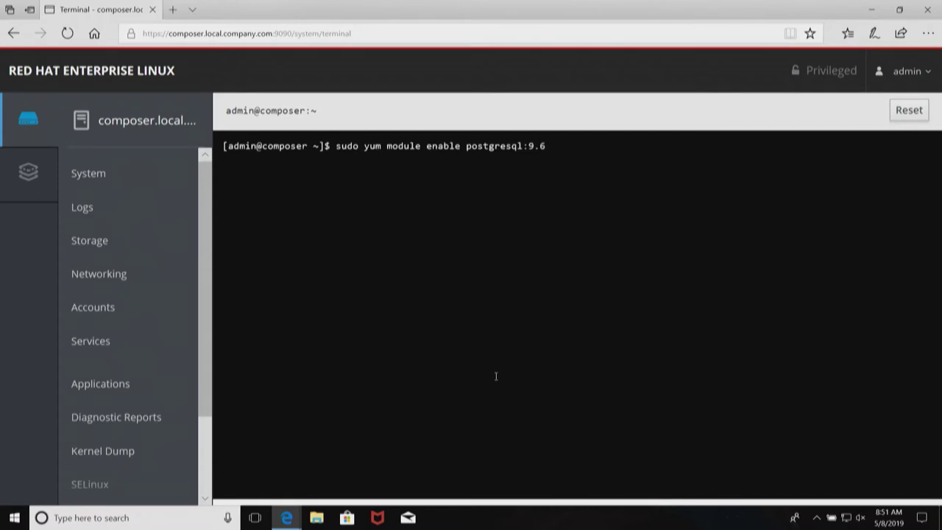
key(Down)
key(Return)
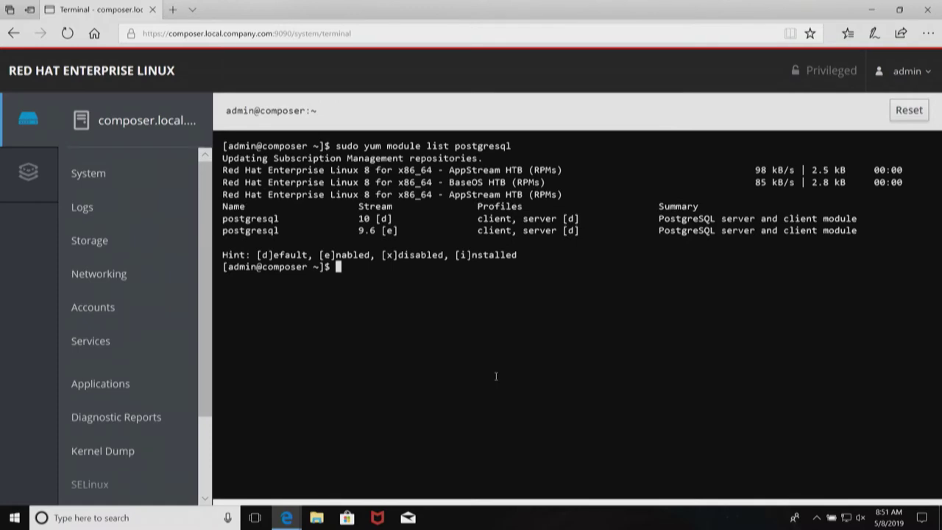
- Enable the postgresql 9.6 module stream with 'sudo yum module enable postgresql:9.6'
key(Up)
key(Down)
text(nohup sh -c "while true; do rpm -Va; done")
key(Up)
key(Up)
key(Return)
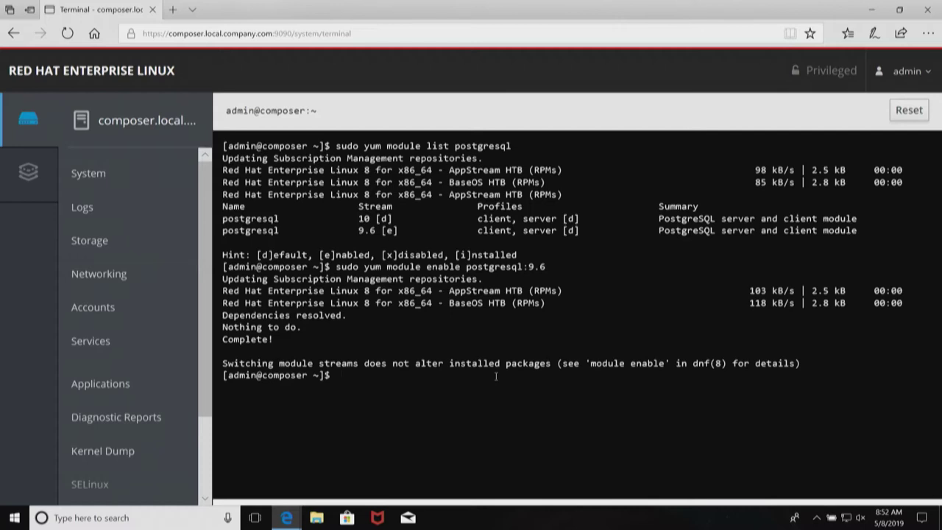
- Run python to find it is not installed, then go to the Storage page
text(python)
key(Return)
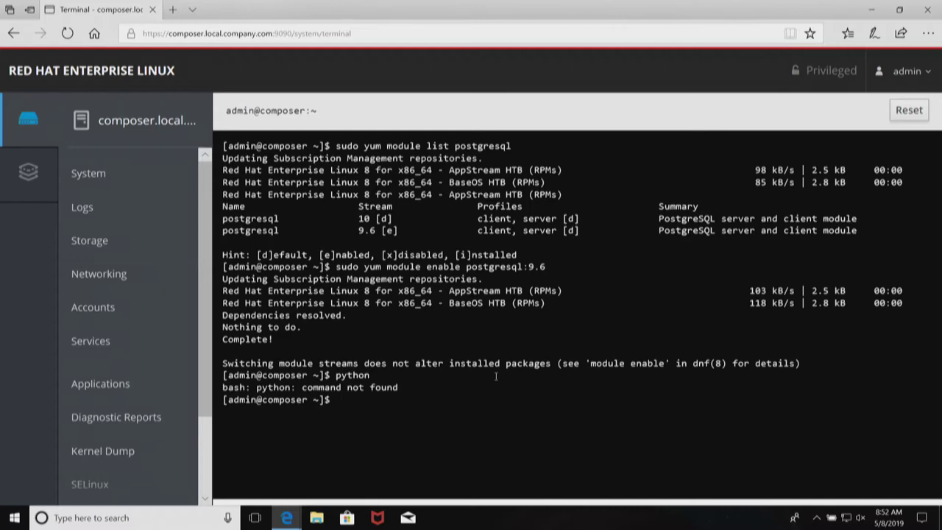
key(ctrl+minus)
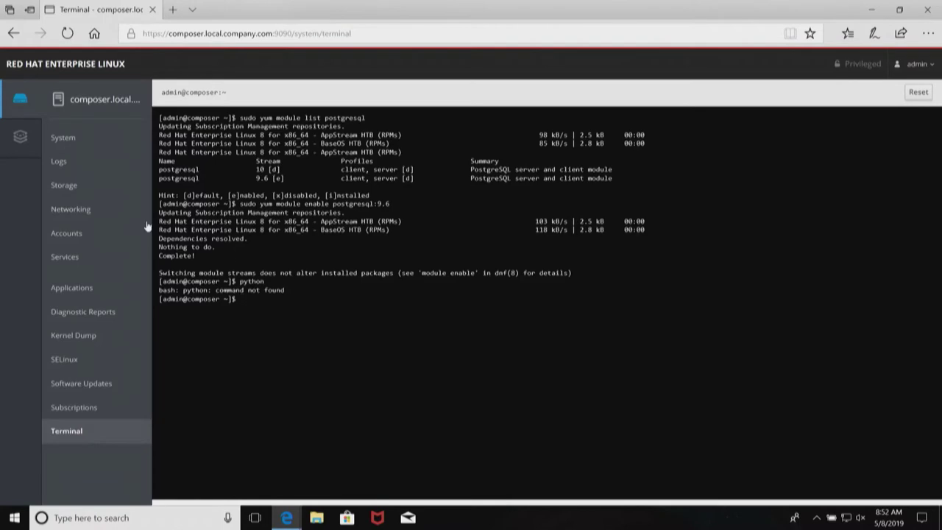
click(121, 186)
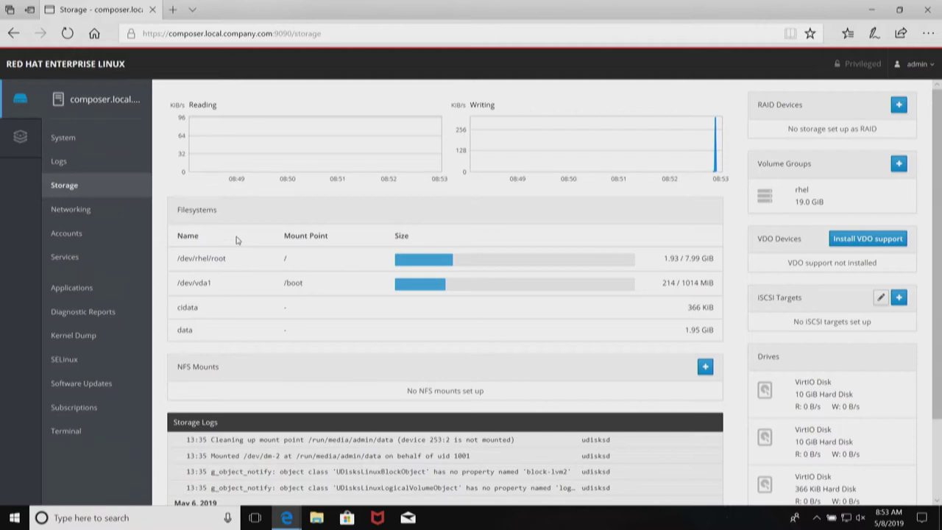
- Grow the data logical volume in volume group rhel to 10236 MiB
click(274, 333)
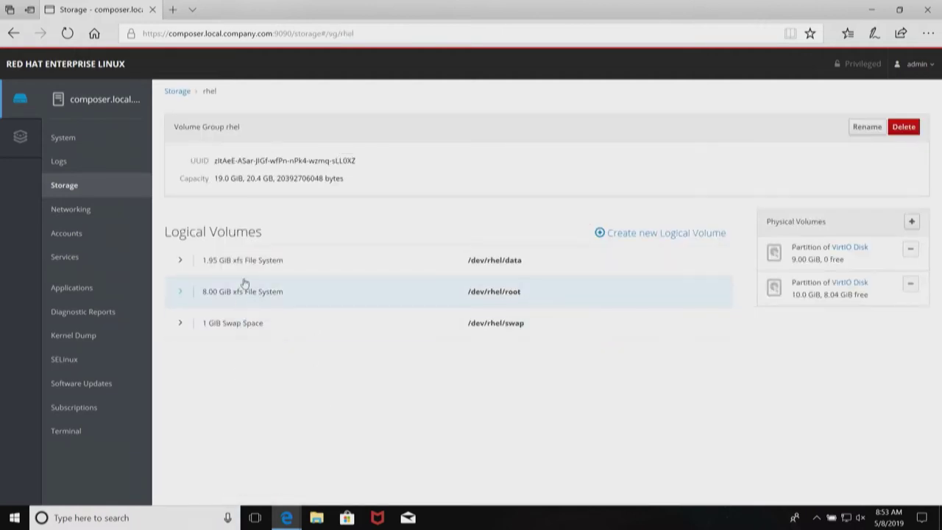
click(243, 260)
click(306, 338)
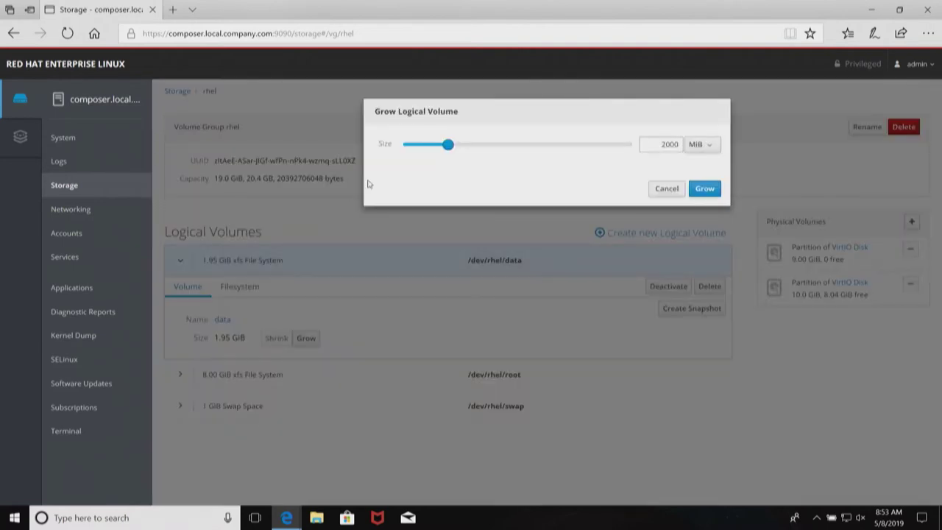
drag(448, 144, 638, 147)
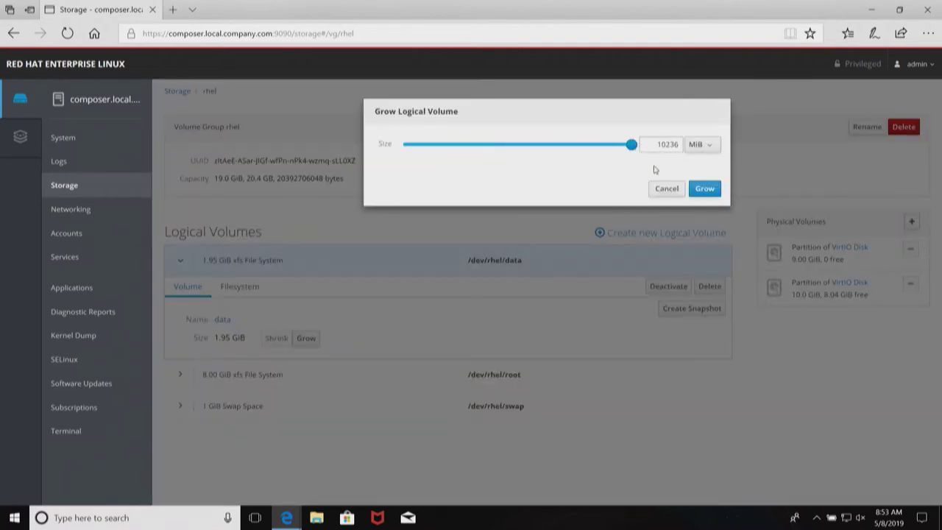
click(704, 189)
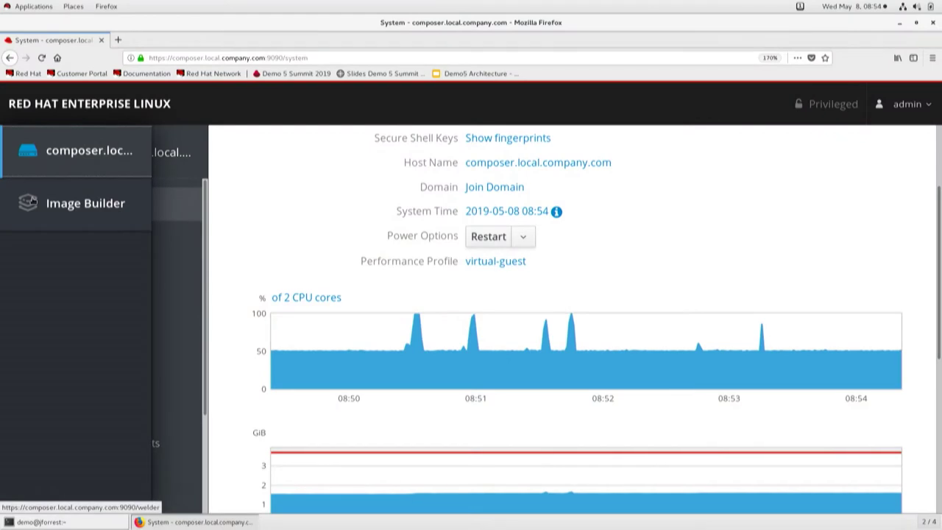
- Open the postgresql blueprint, review its 7 selected components and 136 dependencies, then go back
click(33, 200)
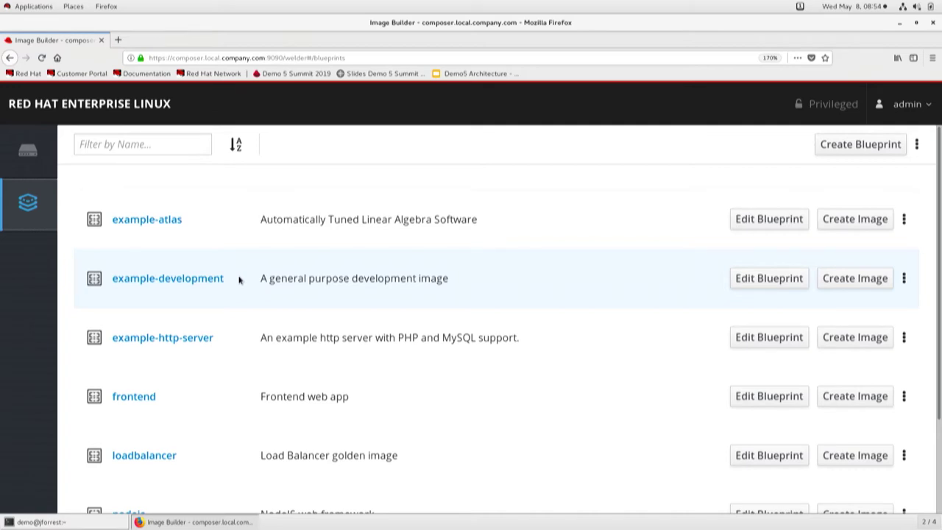
scroll(240, 280, down, 3)
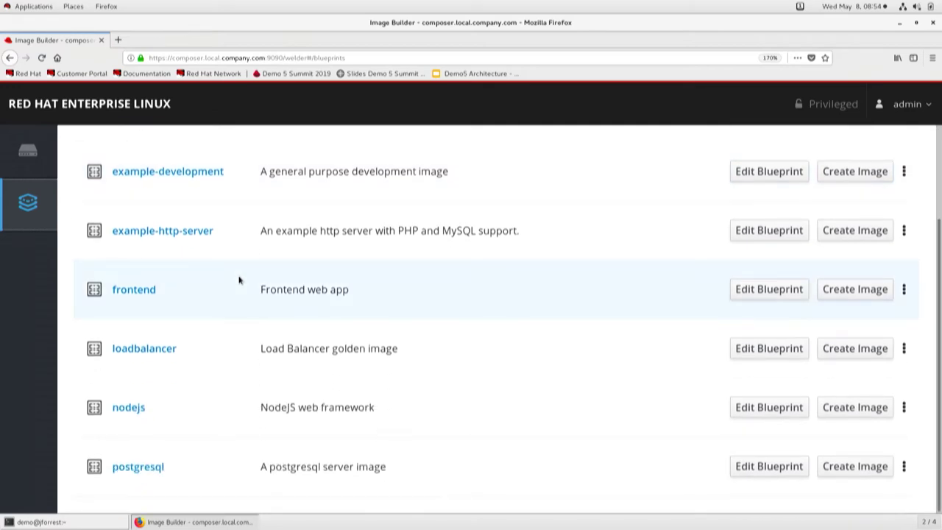
click(138, 467)
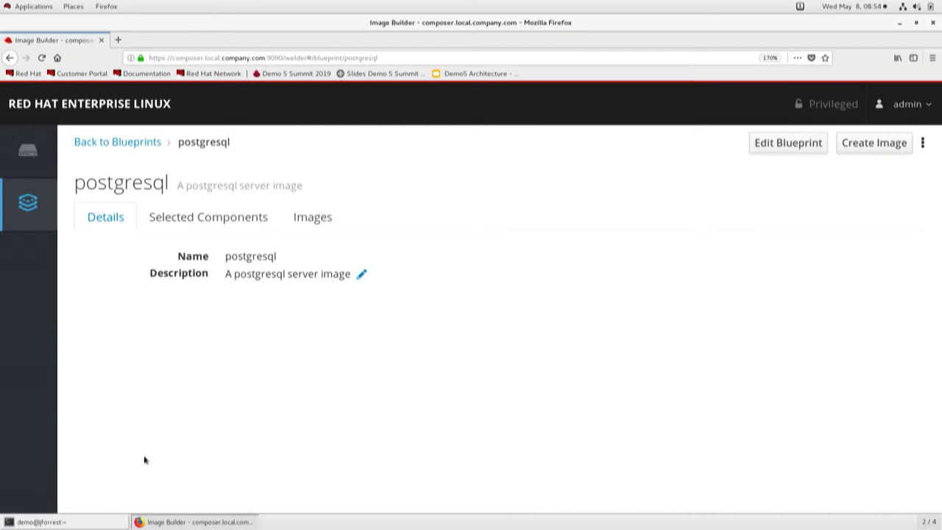
click(243, 228)
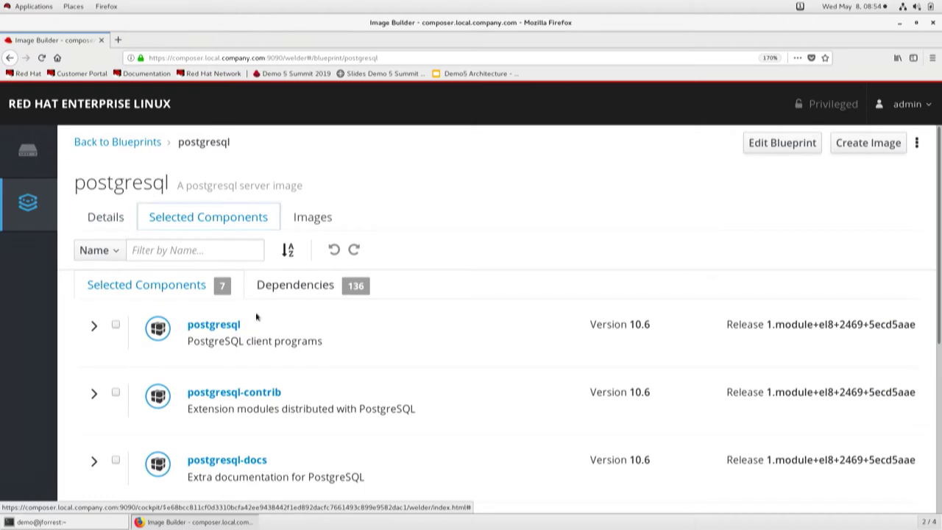
scroll(272, 361, down, 4)
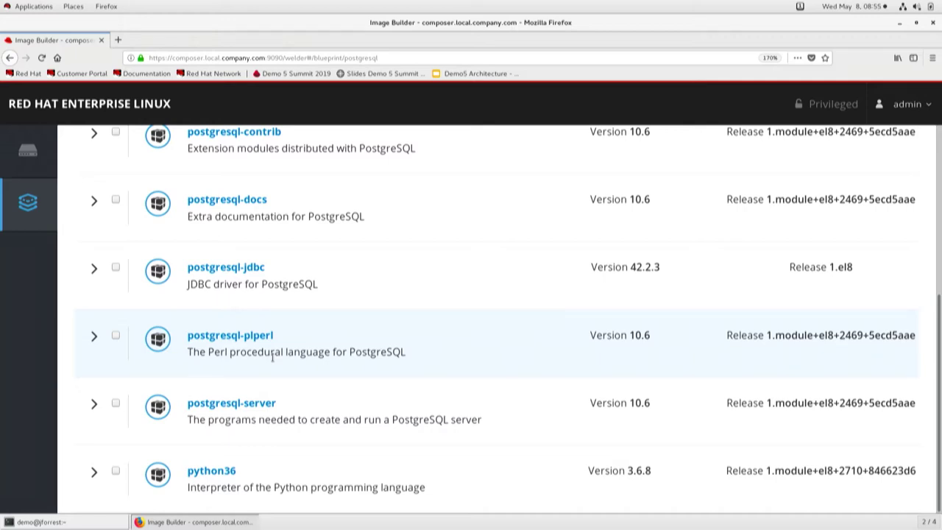
scroll(272, 357, up, 10)
click(321, 290)
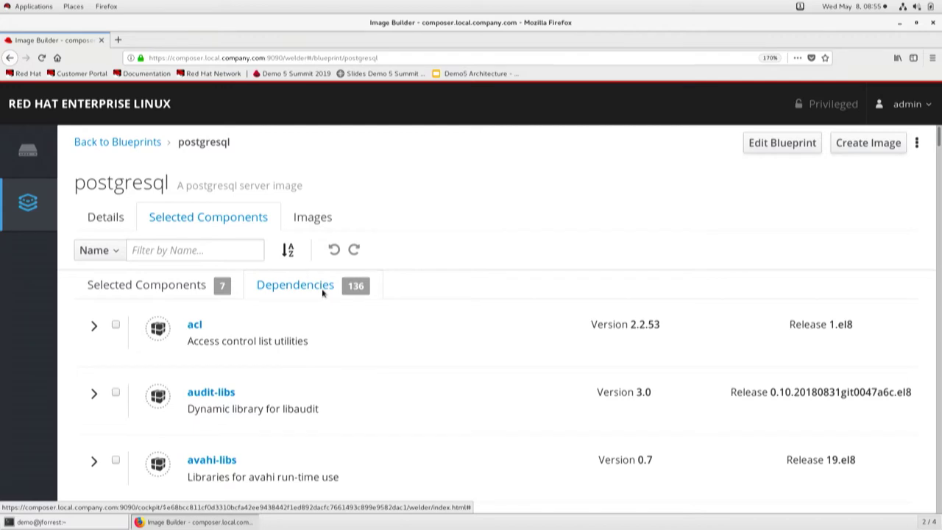
click(127, 142)
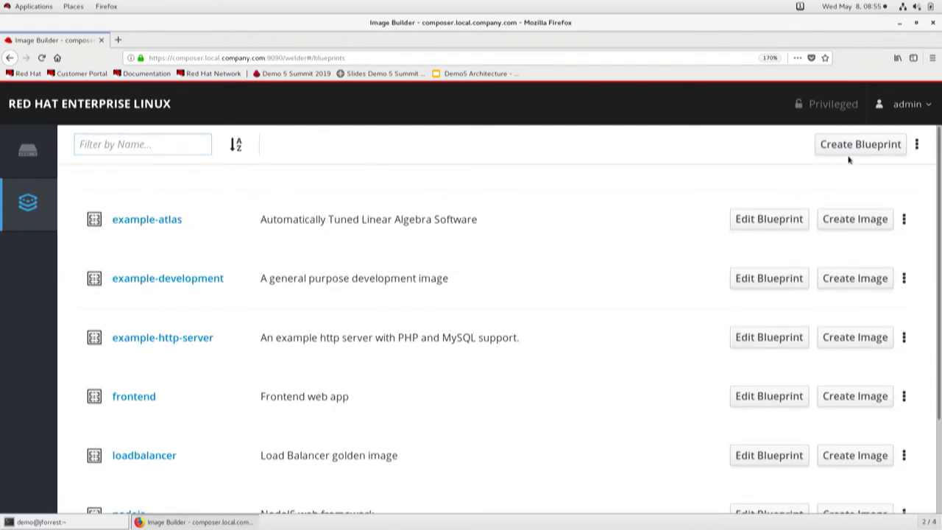
- Create a new blueprint named 'Developer'
click(850, 150)
text(Develoer)
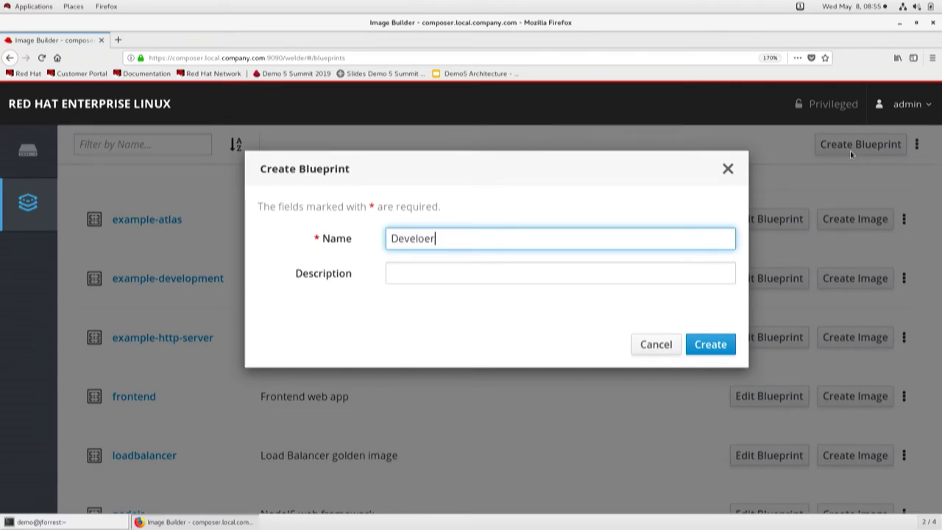
key(BackSpace)
text(per)
click(703, 344)
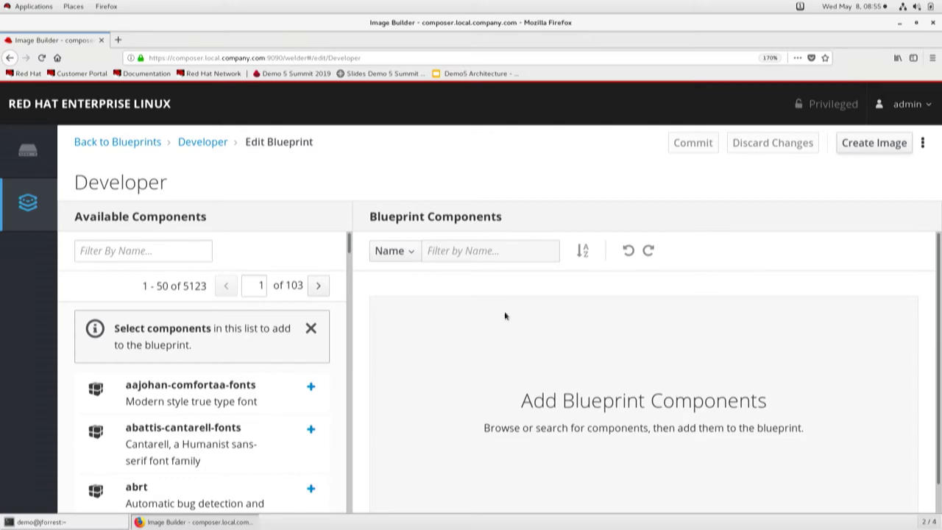
- Filter components by 'postgres' and add postgresql, postgresql-plpython3 and postgresql-server-devel
click(164, 254)
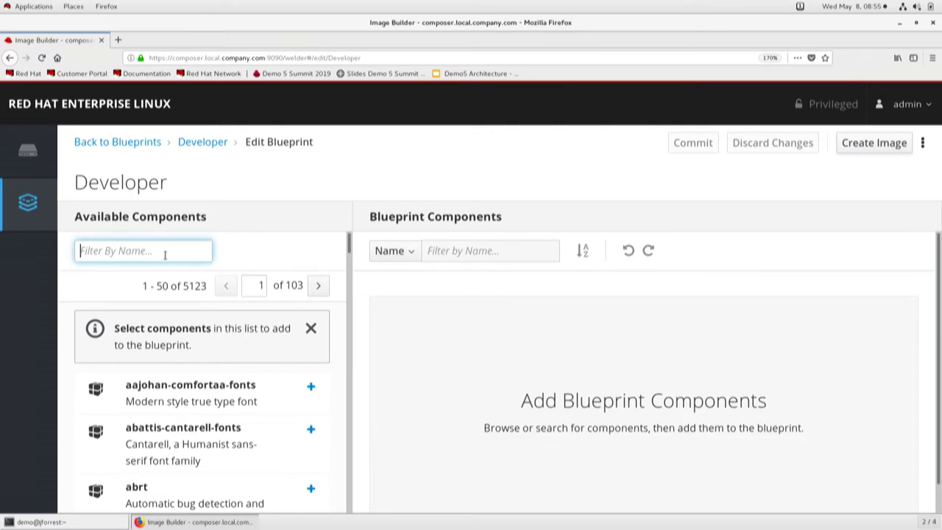
text(postgres)
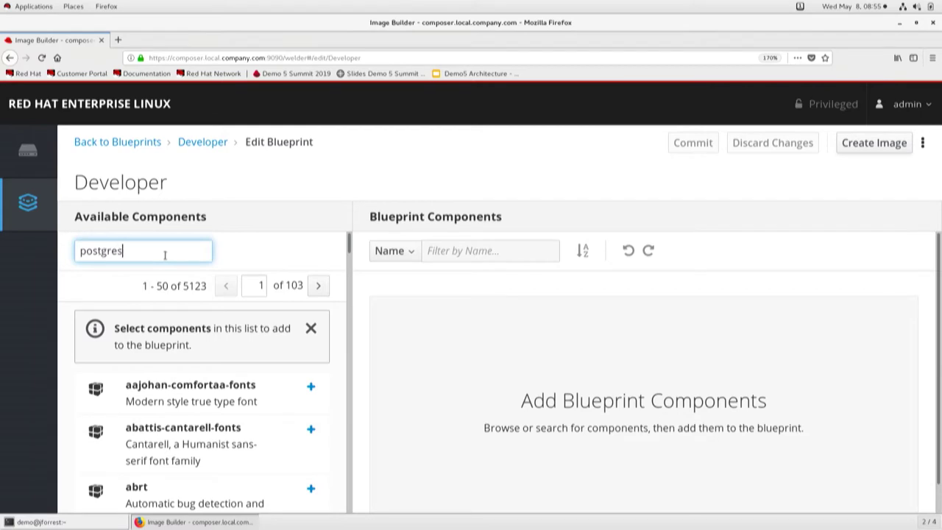
key(Return)
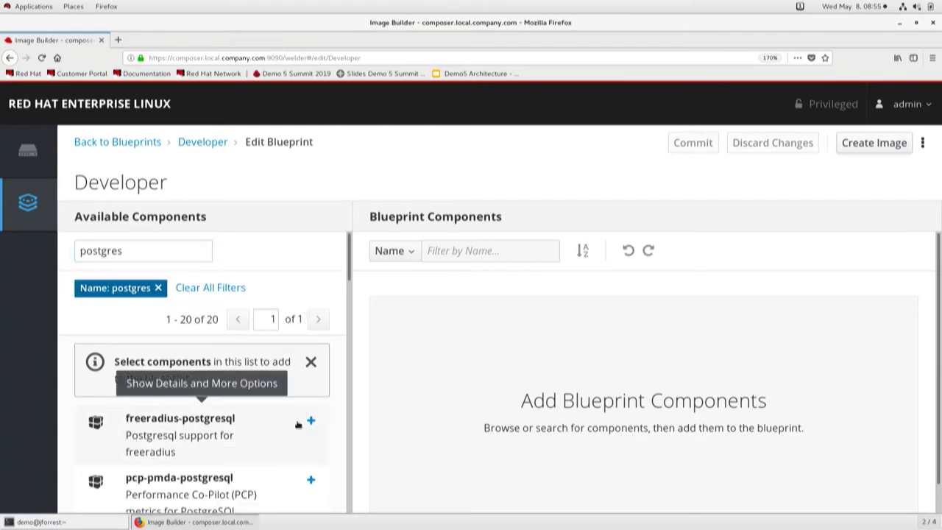
scroll(298, 424, down, 2)
scroll(298, 425, down, 1)
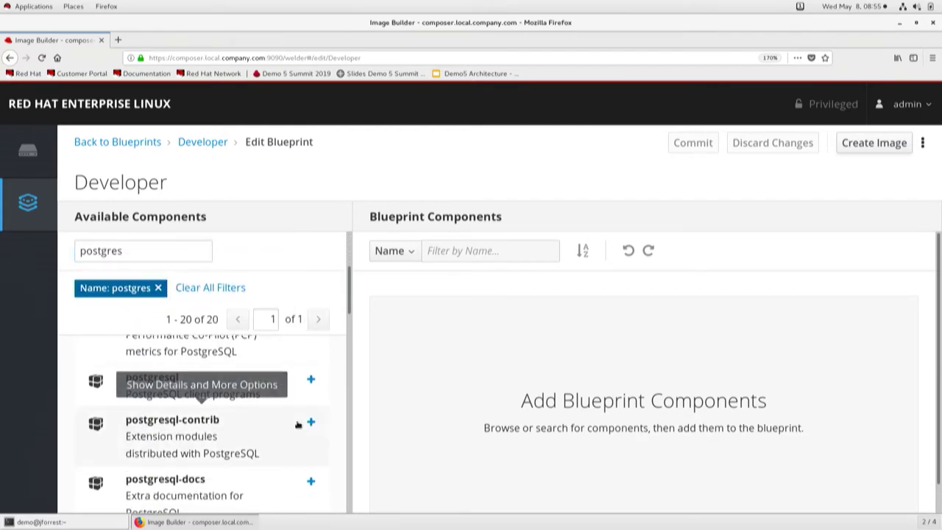
click(312, 378)
scroll(311, 427, down, 3)
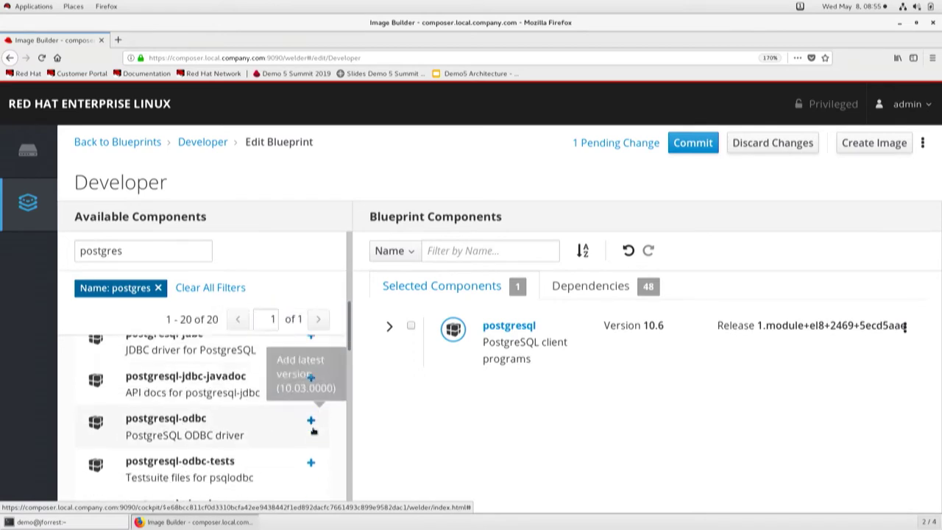
scroll(313, 431, down, 3)
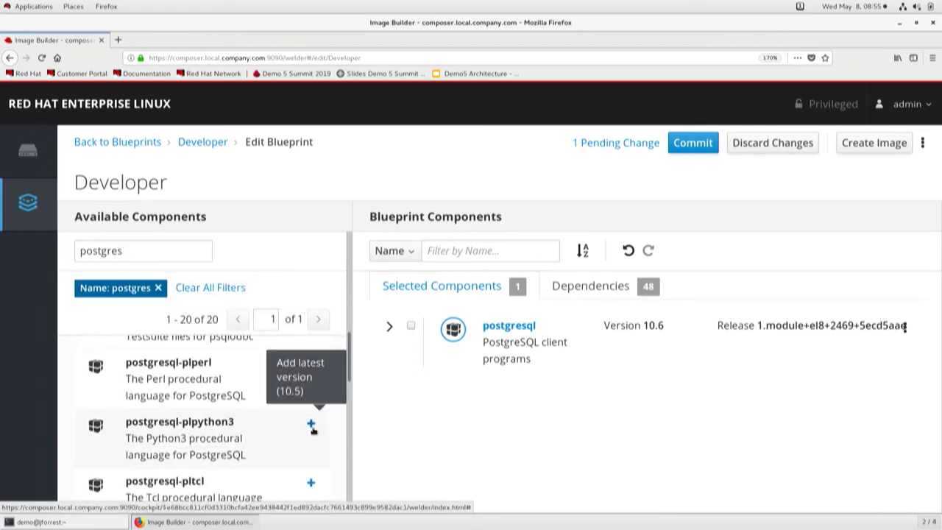
click(312, 427)
scroll(313, 431, down, 3)
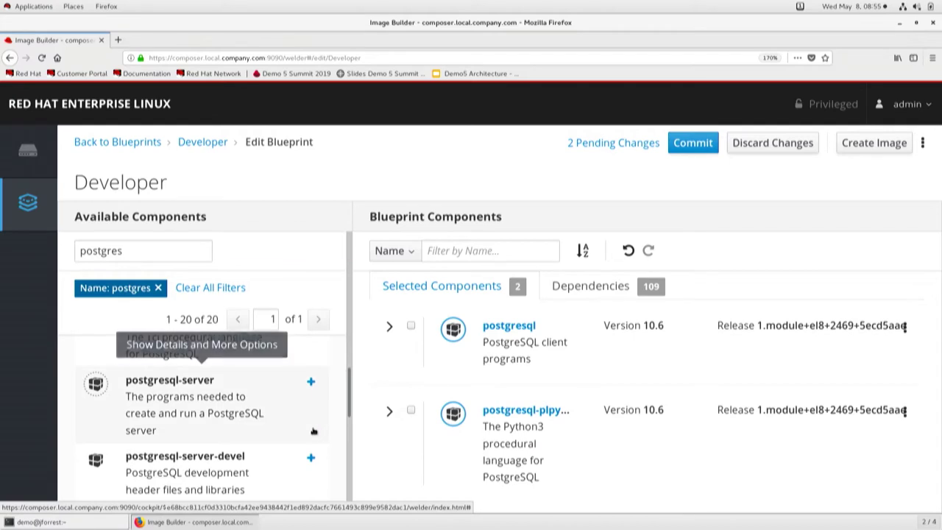
right_click(315, 428)
key(Escape)
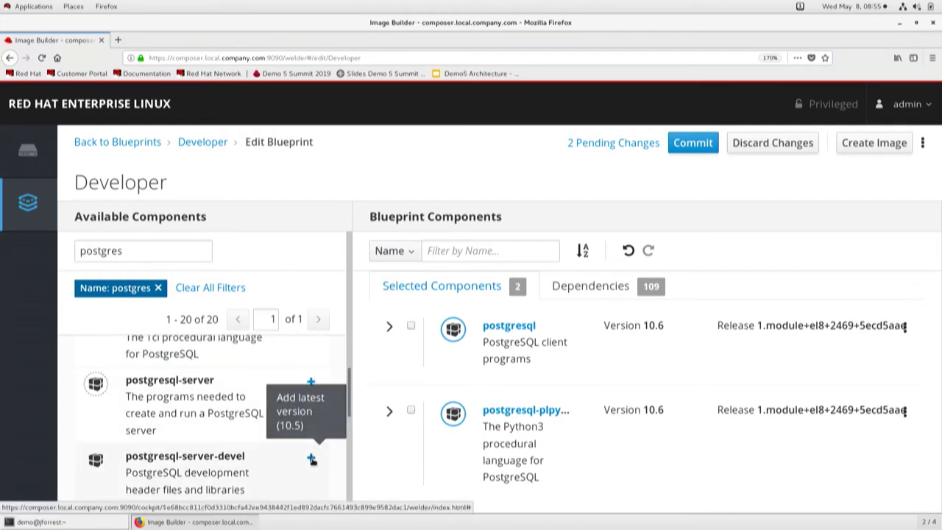
click(312, 460)
- Filter for 'gcc' and 'emacs,vim' and add gcc, emacs and vim-X11
double_click(204, 253)
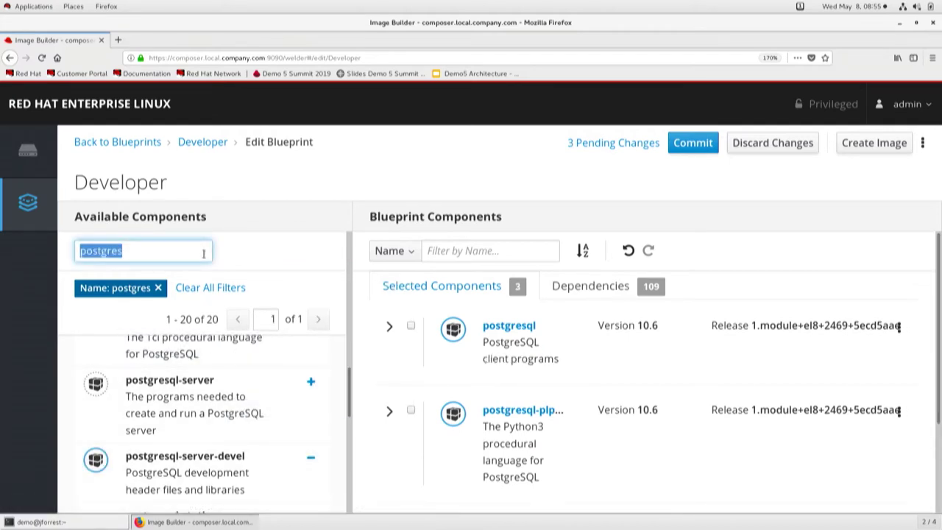
text(gcc)
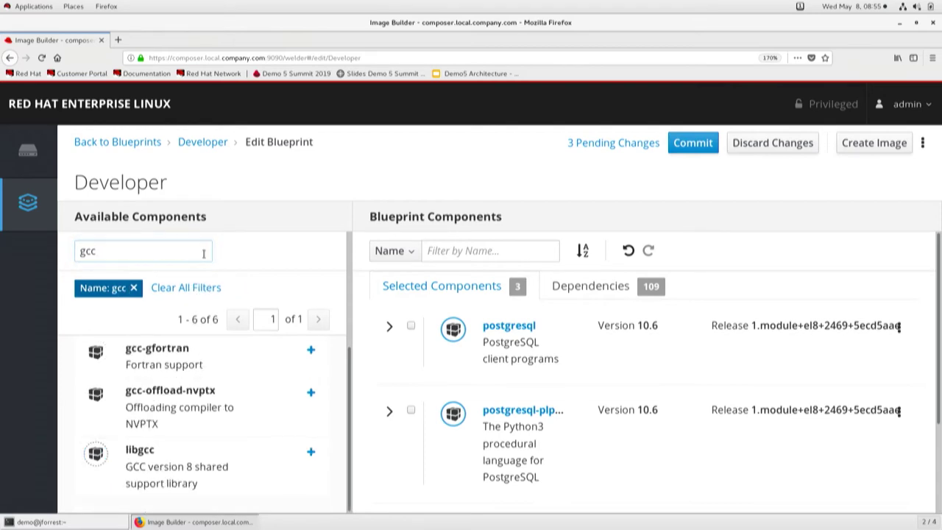
scroll(213, 383, up, 3)
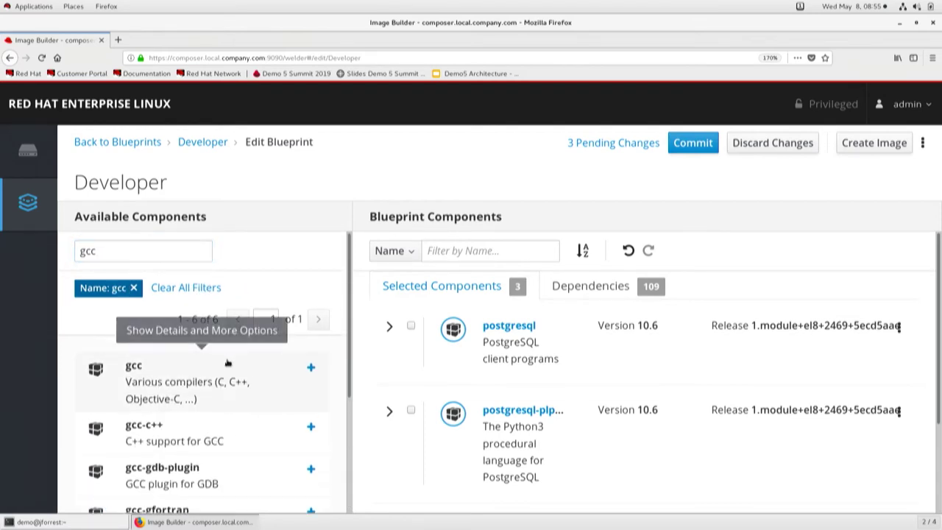
click(310, 367)
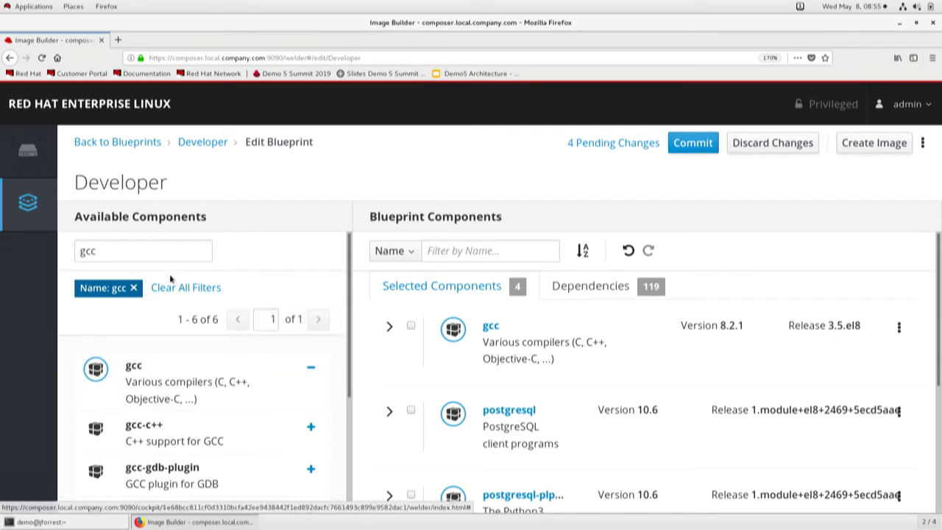
double_click(153, 257)
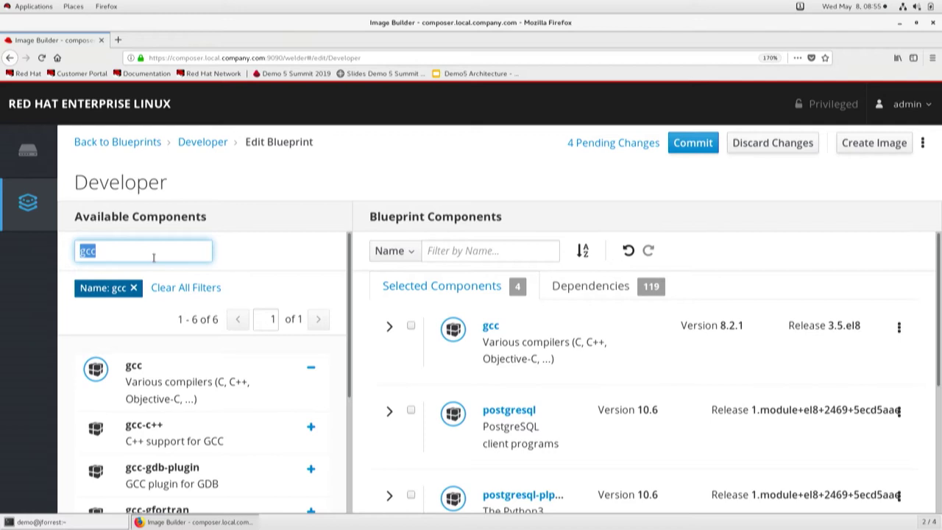
text(emacs,vim)
key(Return)
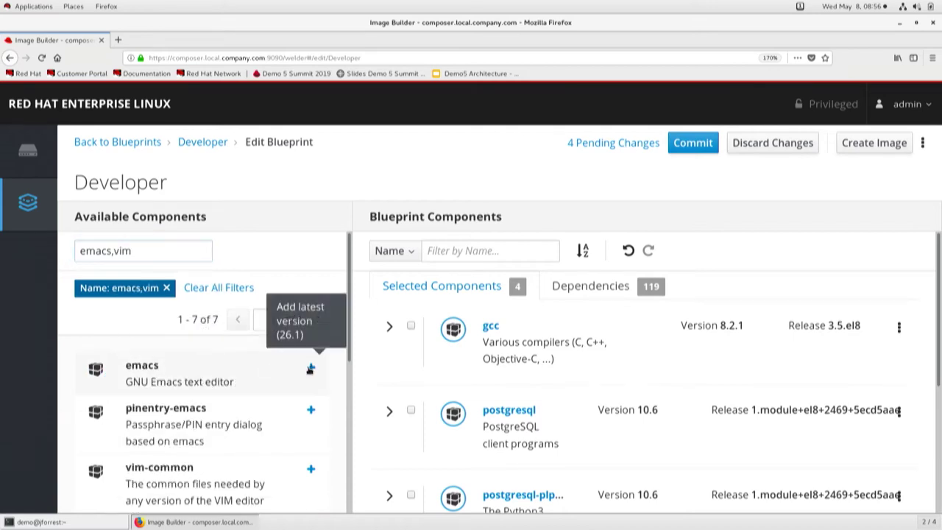
click(310, 367)
scroll(310, 370, down, 5)
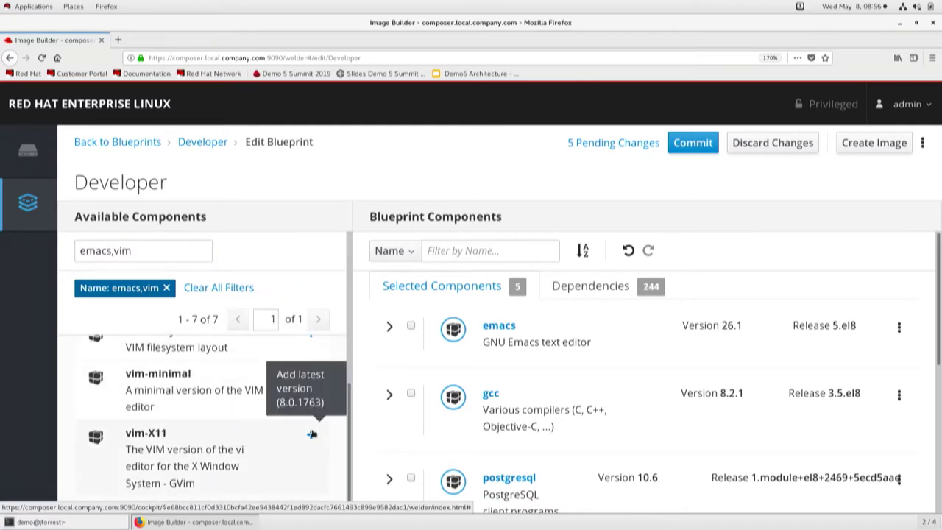
click(312, 435)
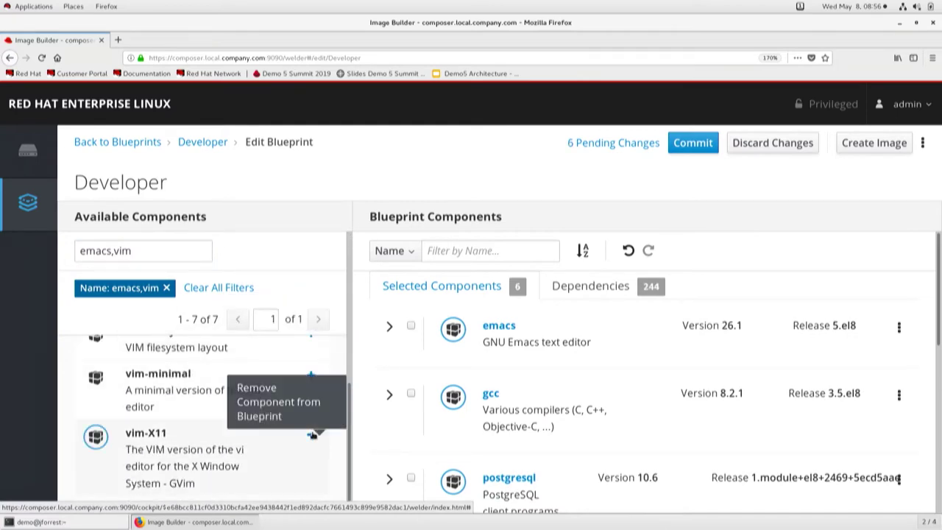
click(686, 142)
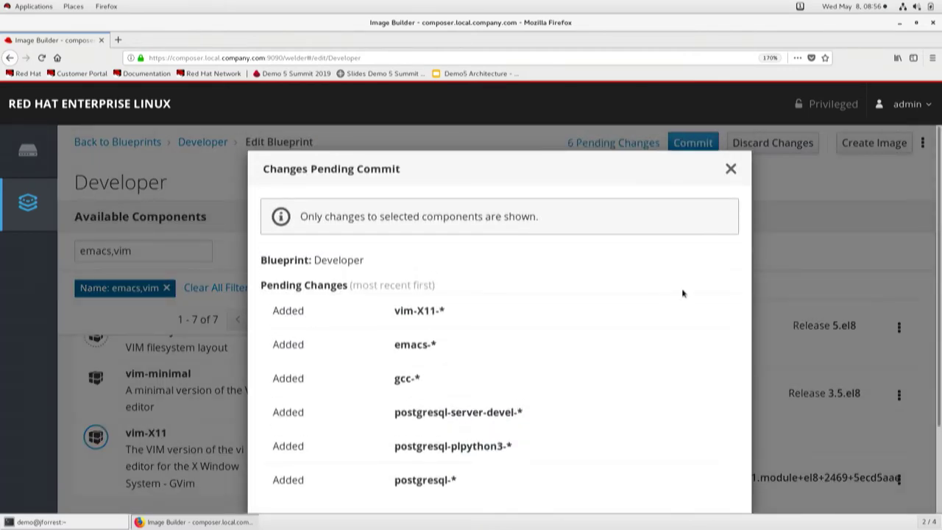
- Commit the six pending package additions to the Developer blueprint
scroll(682, 292, down, 3)
click(710, 463)
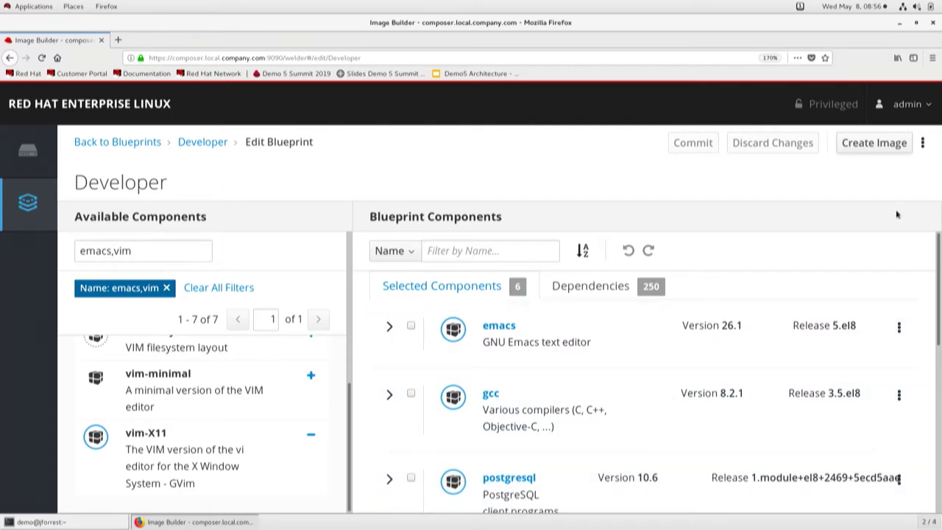
- Queue a QEMU QCOW2 image build of the Developer blueprint and dismiss the queued notice
click(891, 150)
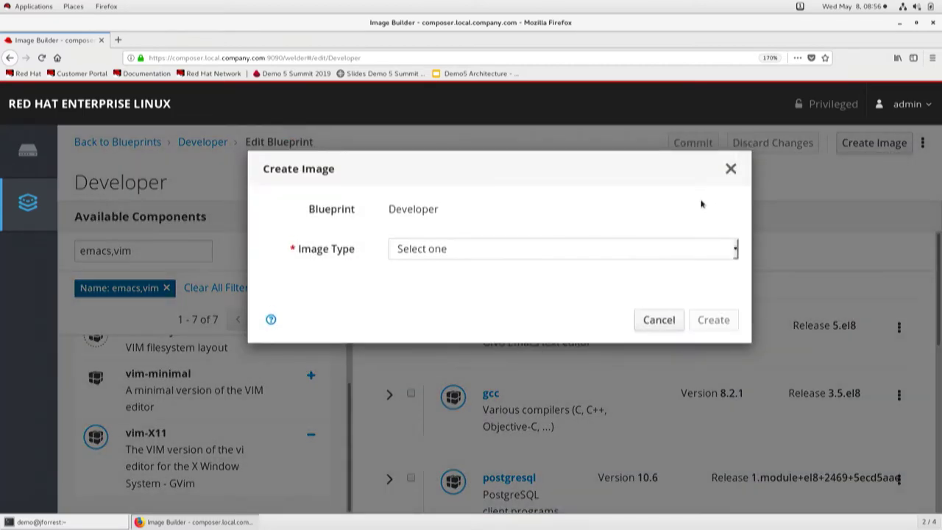
click(692, 250)
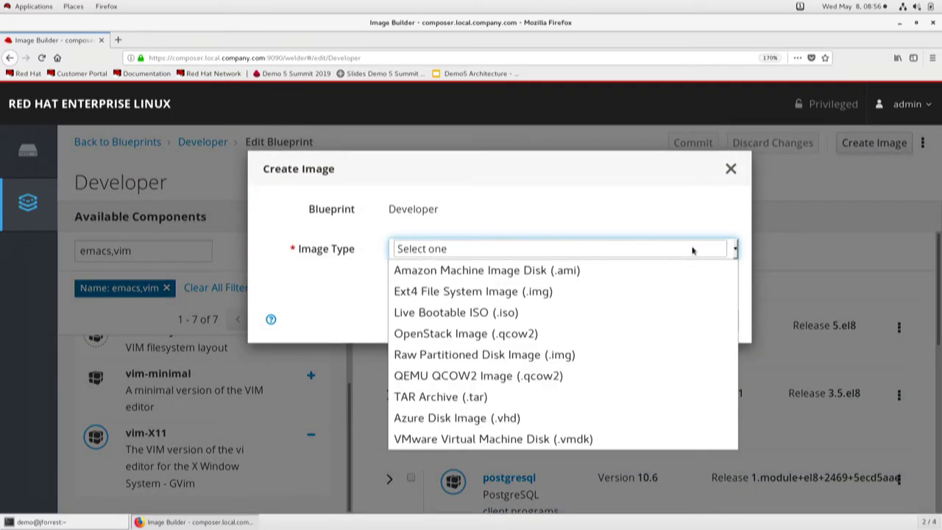
click(612, 379)
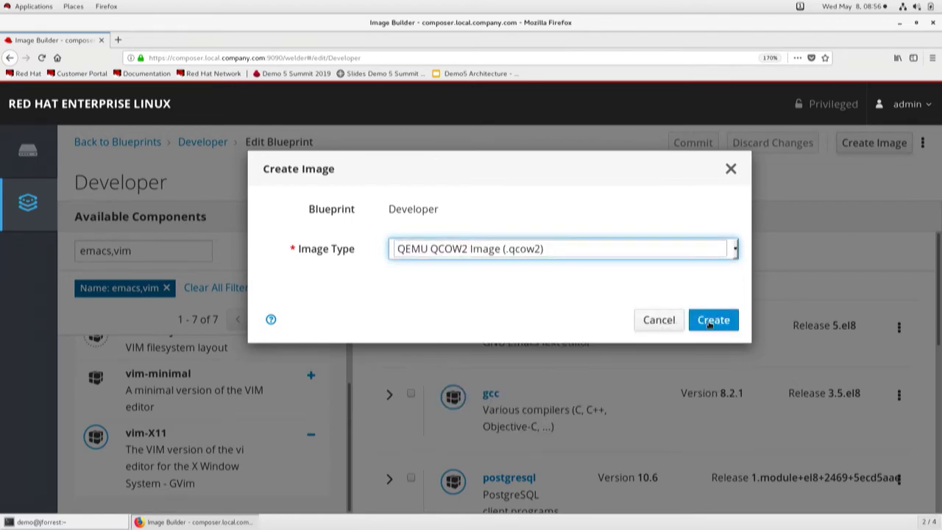
click(712, 321)
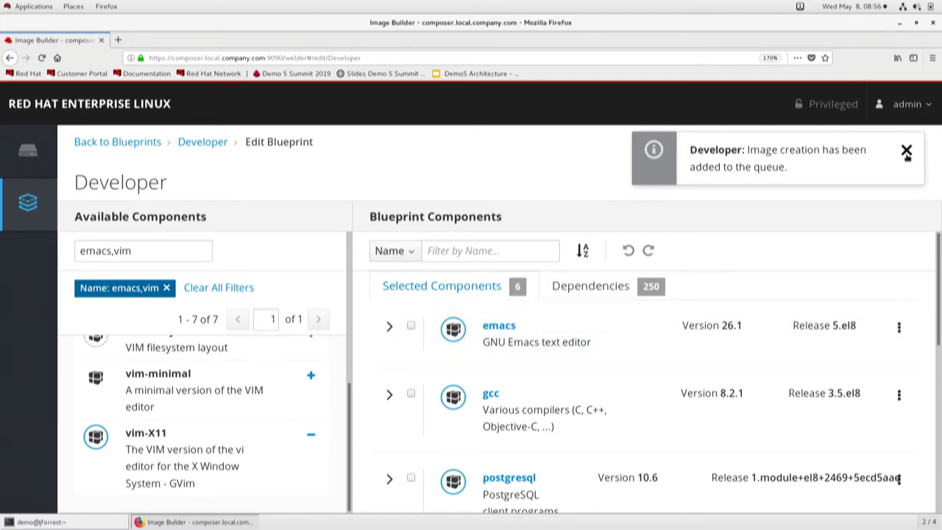
click(906, 151)
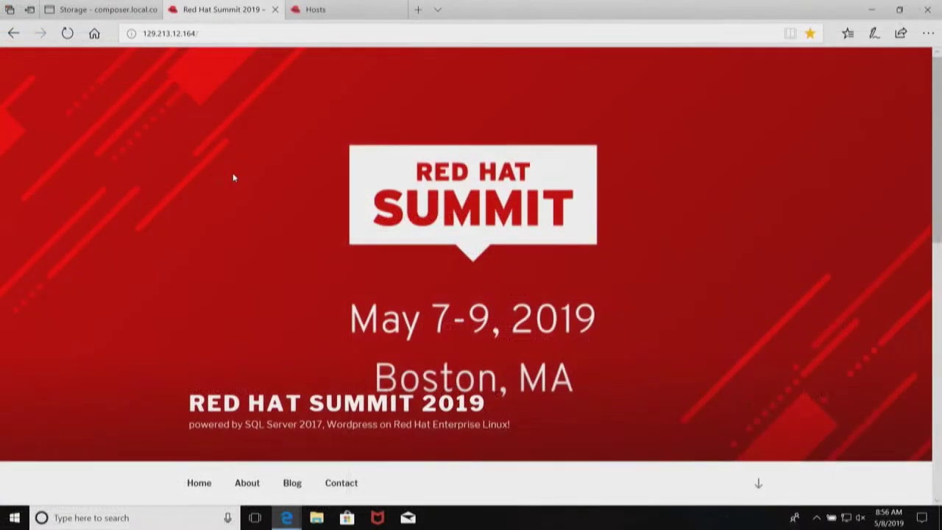
scroll(233, 178, down, 2)
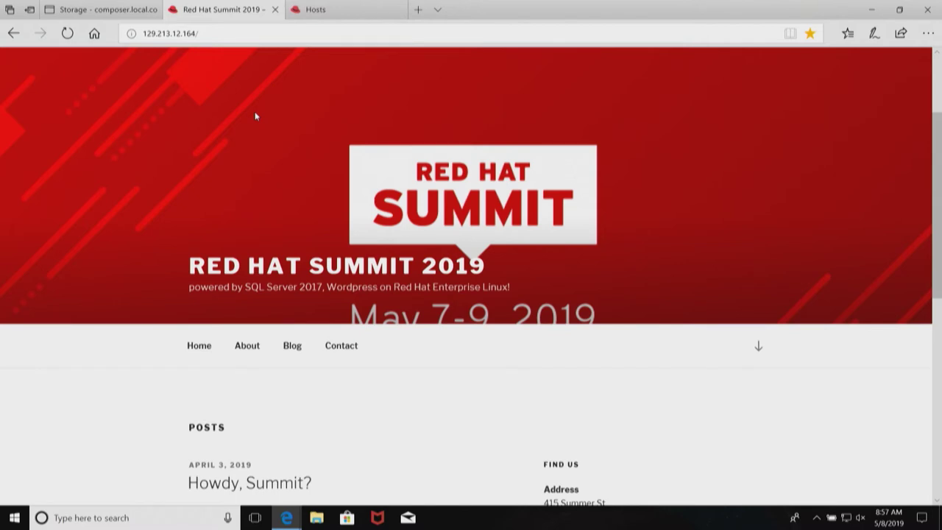
- Select host-10, host-11, host-12 and host-13.local in the Satellite hosts list
click(335, 14)
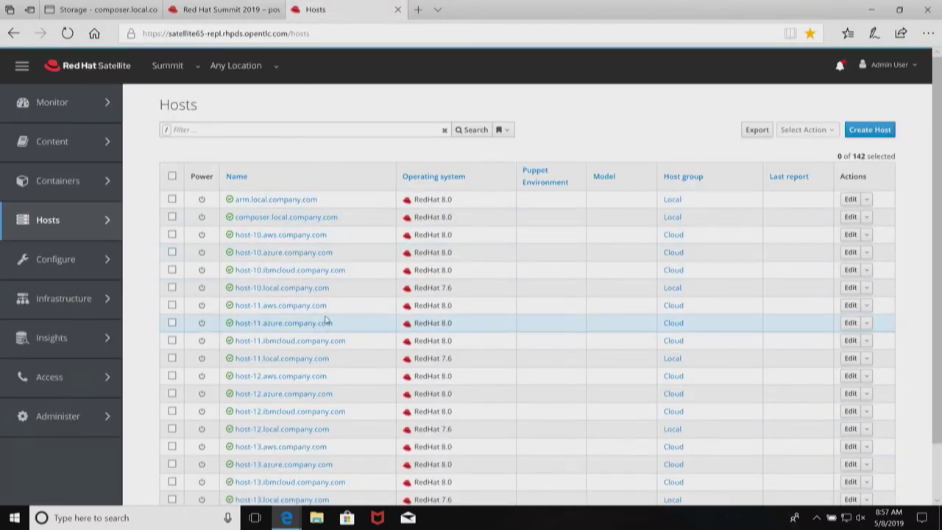
scroll(331, 309, down, 1)
scroll(343, 267, up, 1)
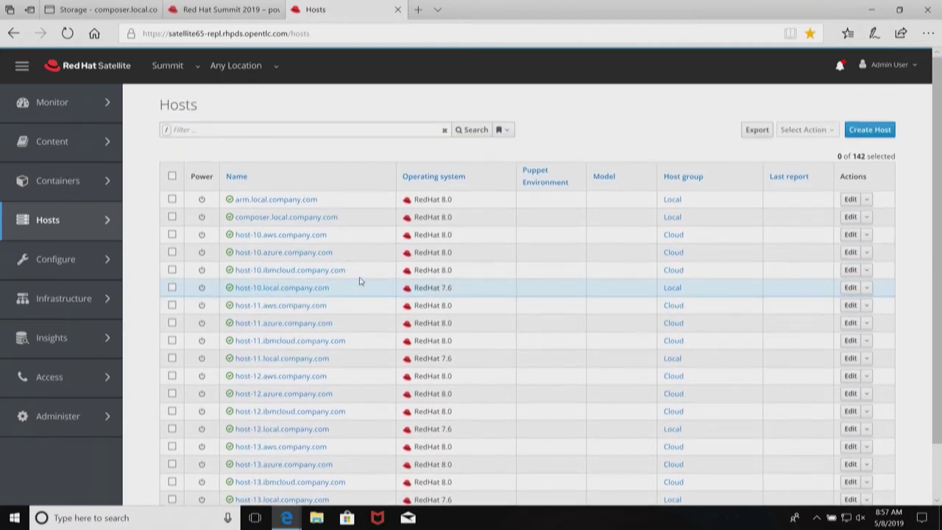
click(172, 288)
scroll(192, 328, down, 1)
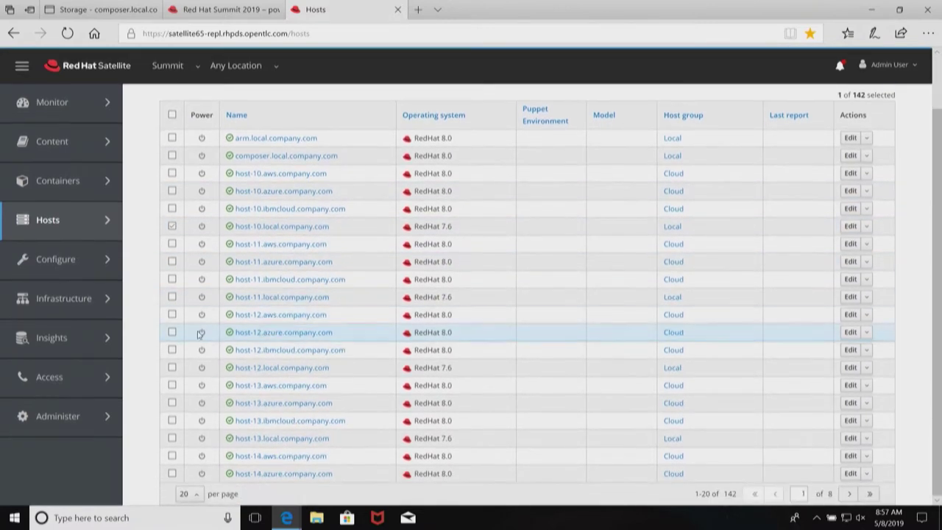
click(172, 367)
click(172, 439)
click(172, 296)
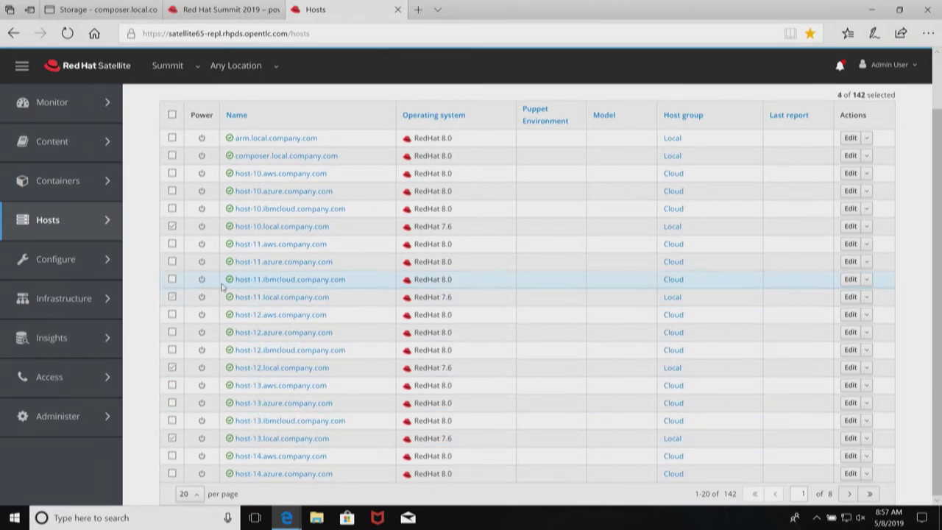
scroll(212, 293, up, 1)
- Schedule a remote job in the RHEL8 upgrades category on the selected hosts and submit it
click(797, 129)
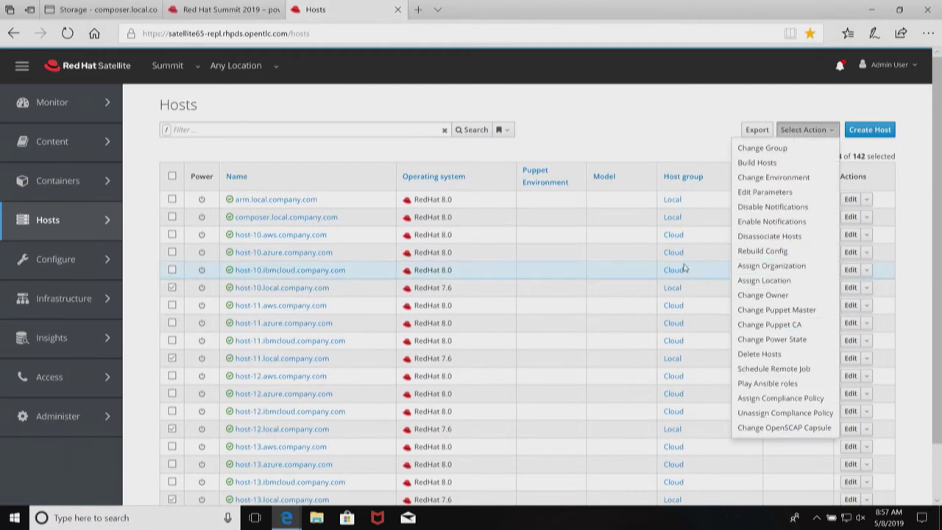
click(759, 382)
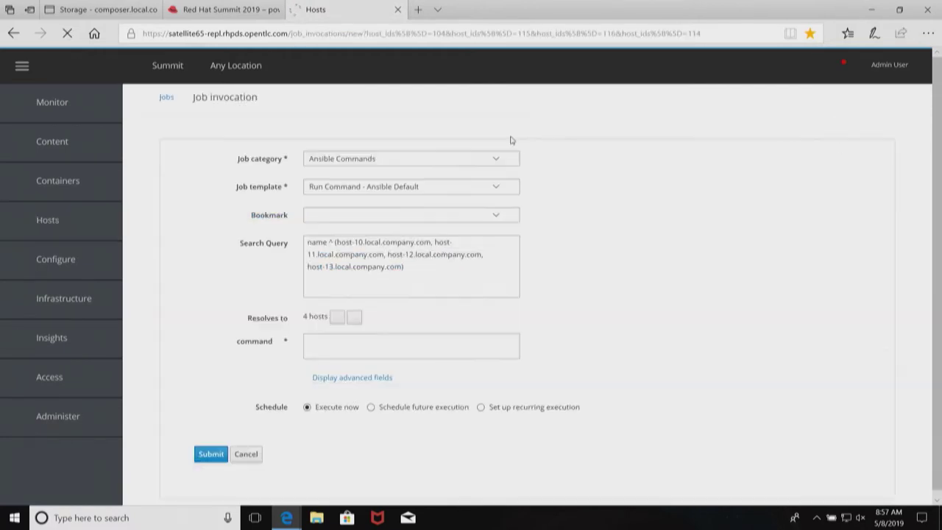
click(406, 162)
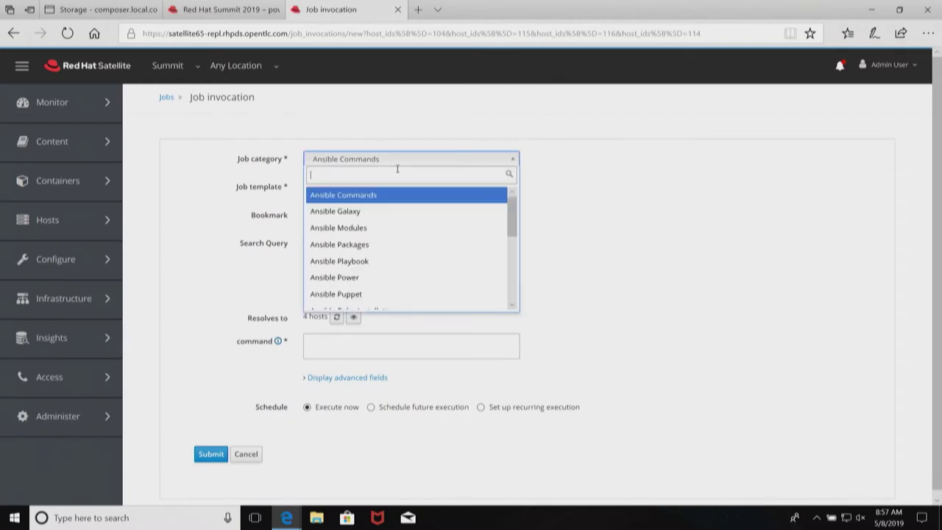
text(rhe)
click(388, 195)
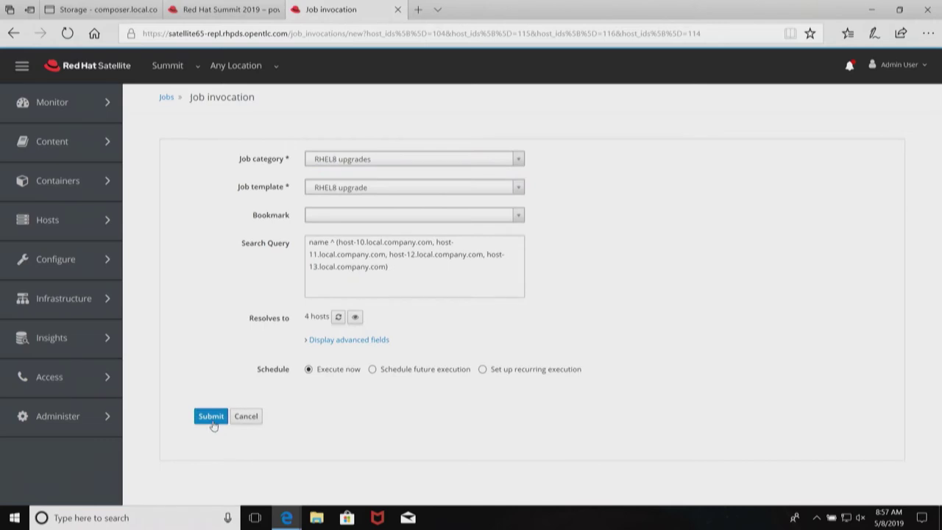
click(212, 424)
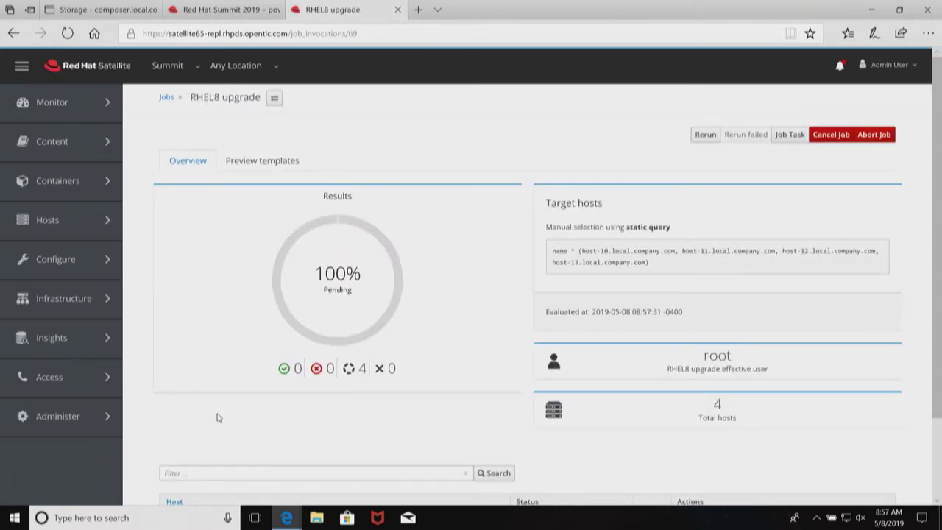
- Open the Pre-upgrade check results for the failed host-11.local from the job's host table
mouse_move(290, 331)
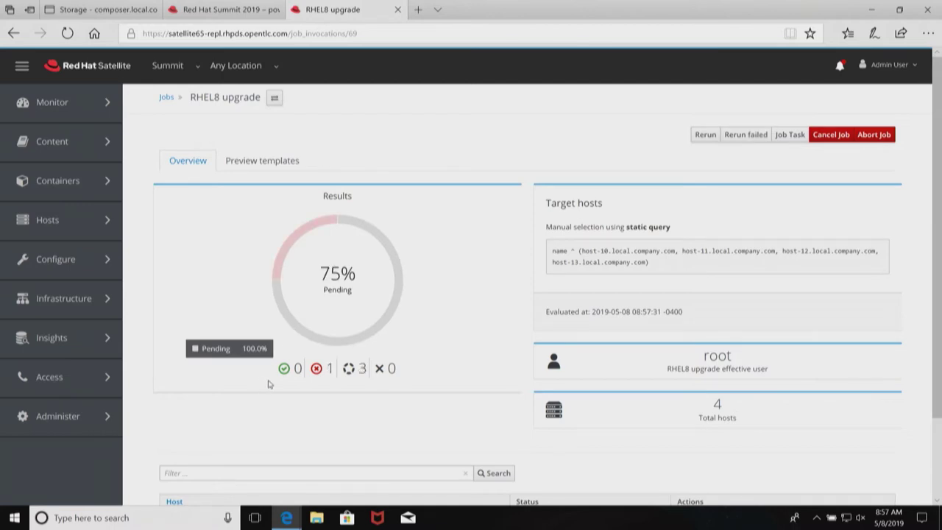
scroll(398, 369, down, 2)
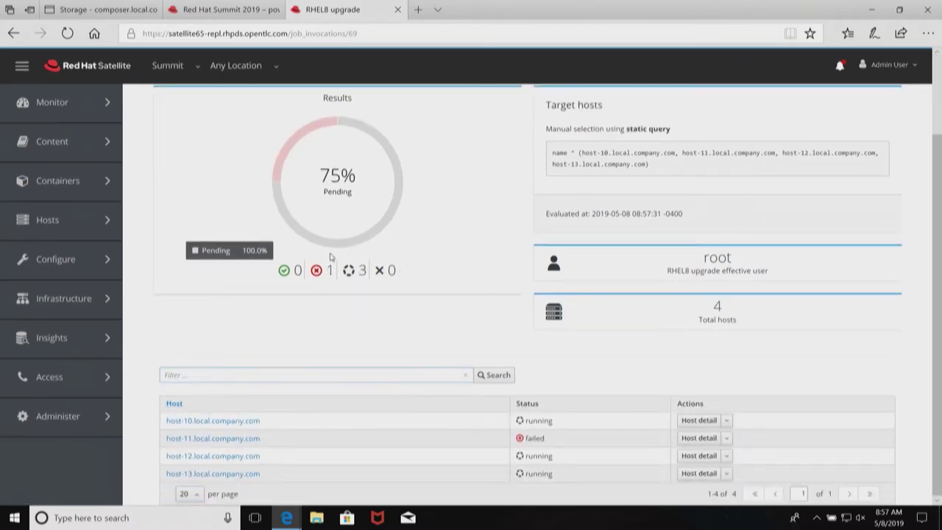
click(727, 439)
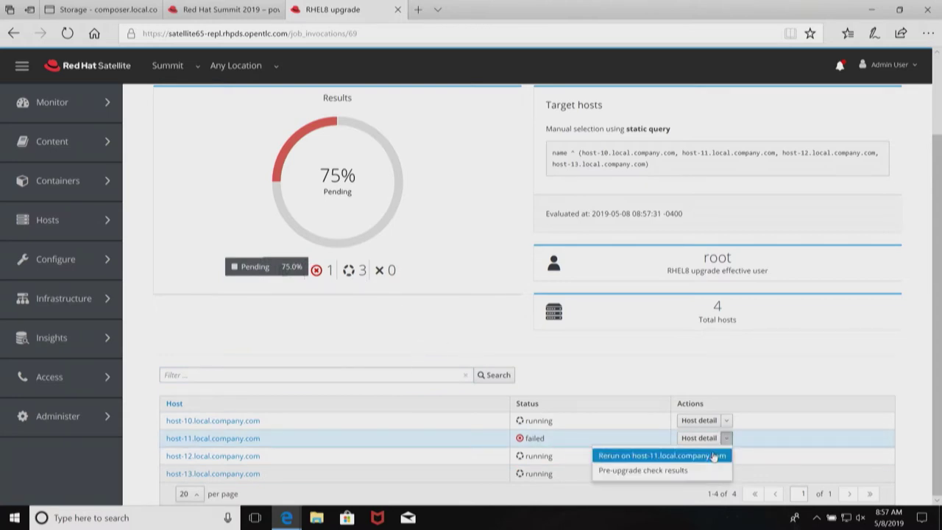
click(701, 470)
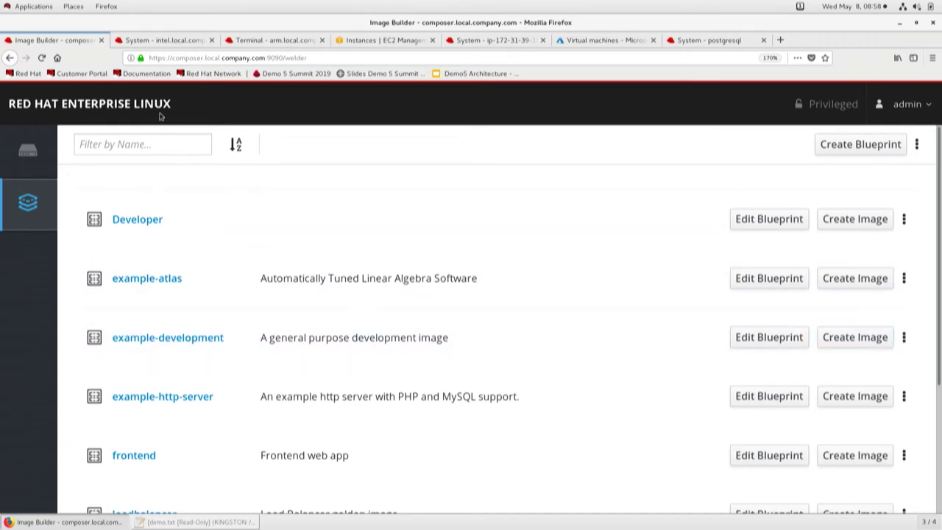
- Review the intel.local, ARM terminal, EC2, AWS and Azure tabs, ending on postgresql's System overview
click(166, 40)
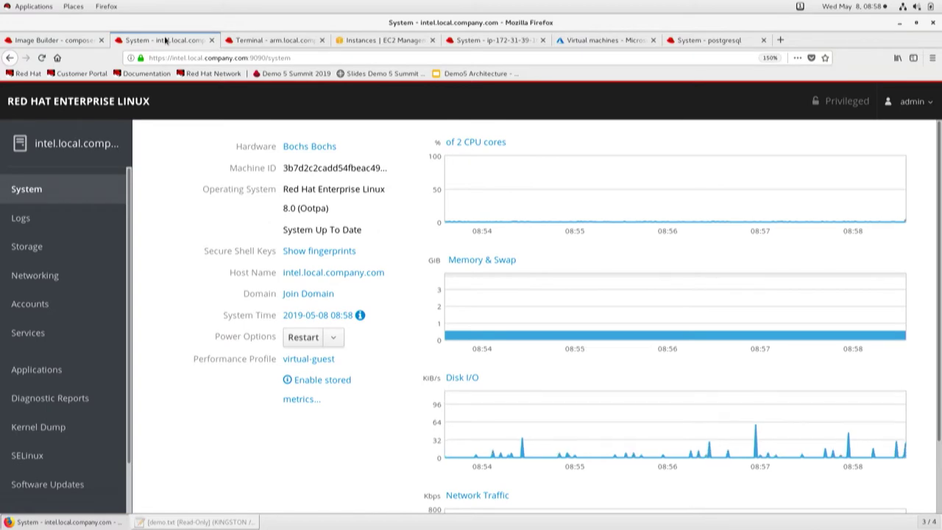
click(277, 40)
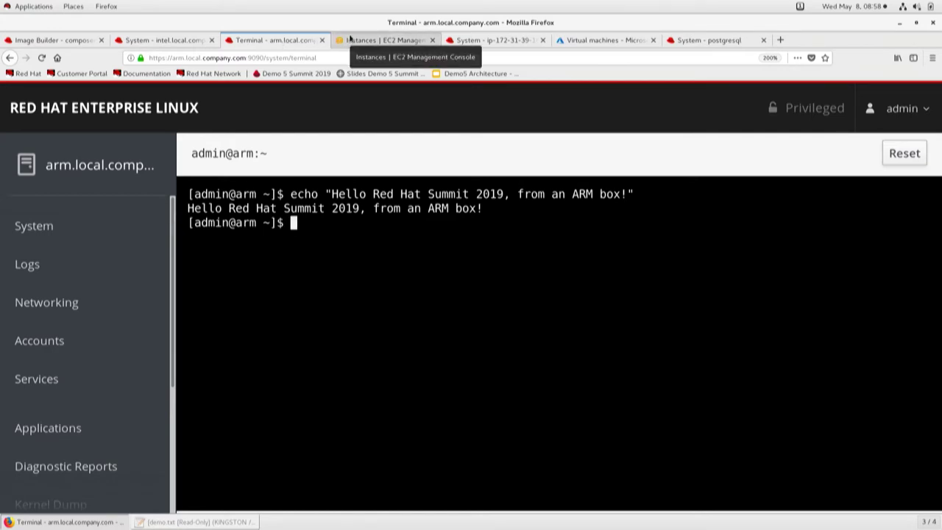
click(351, 39)
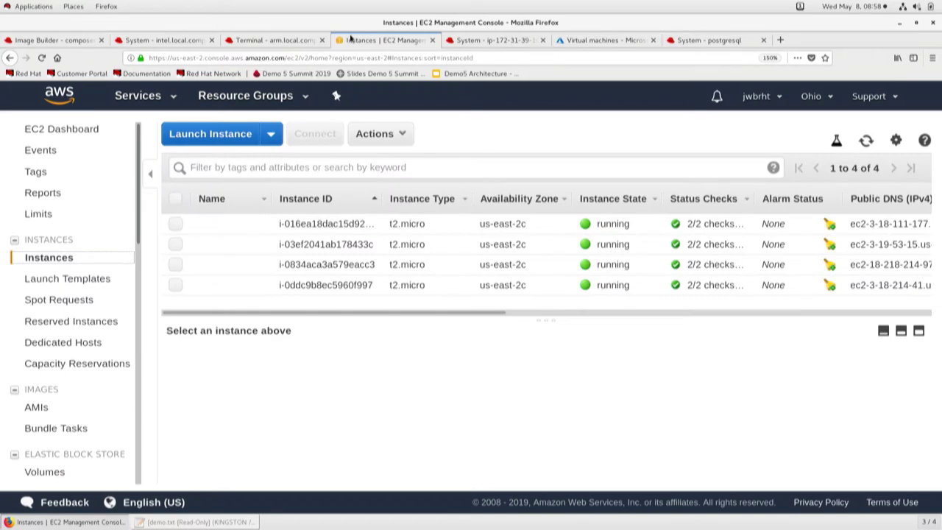
click(475, 41)
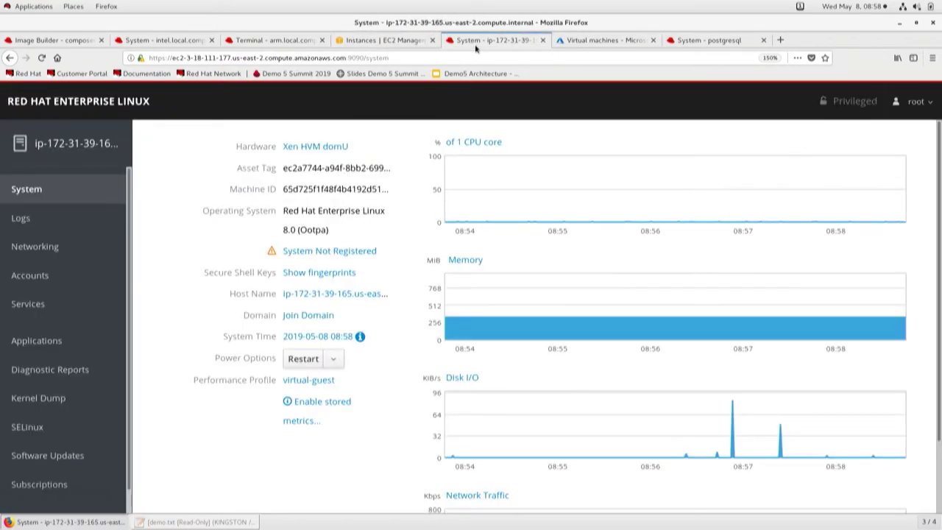
click(585, 44)
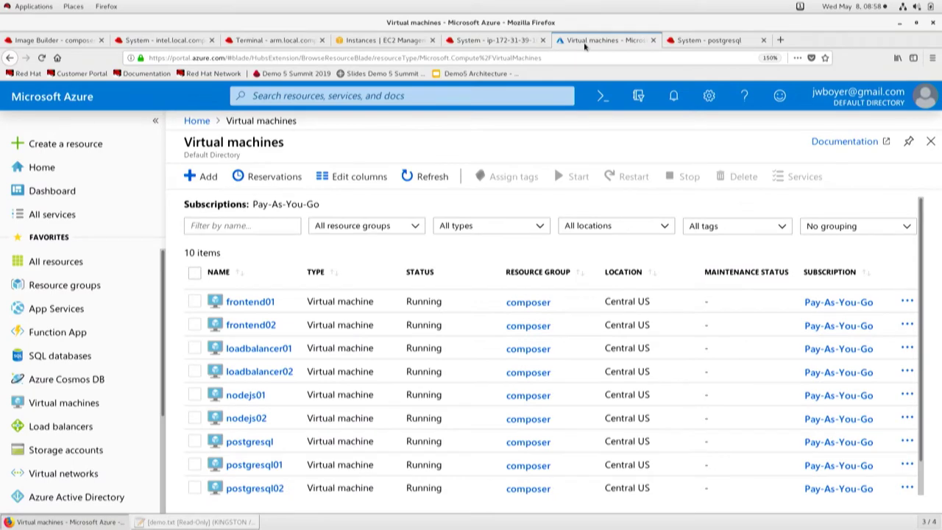
click(689, 38)
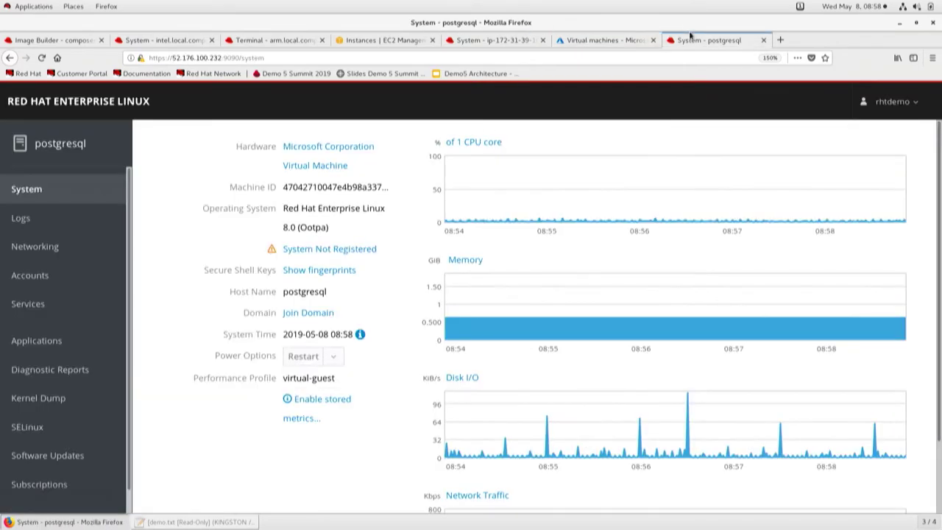
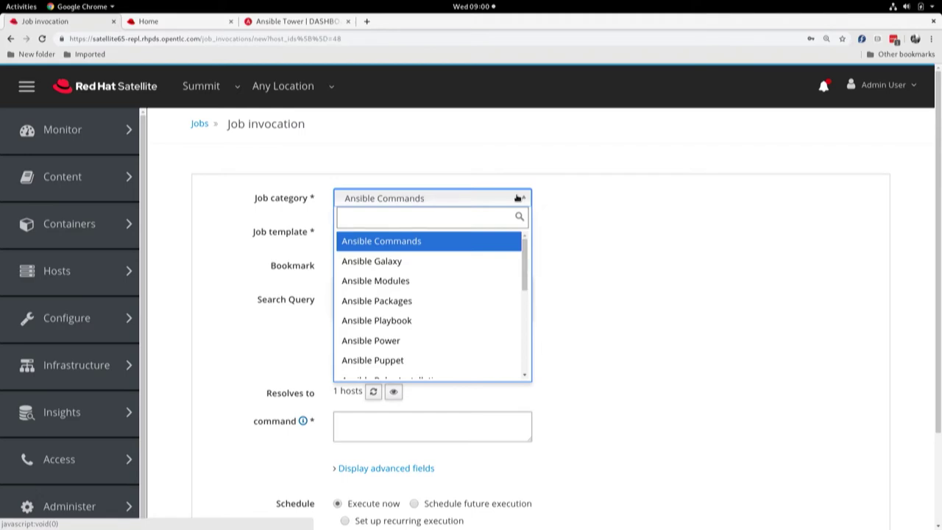
- Switch to the browser tab with the Red Hat cloud home page (cloud.redhat.com)
click(200, 22)
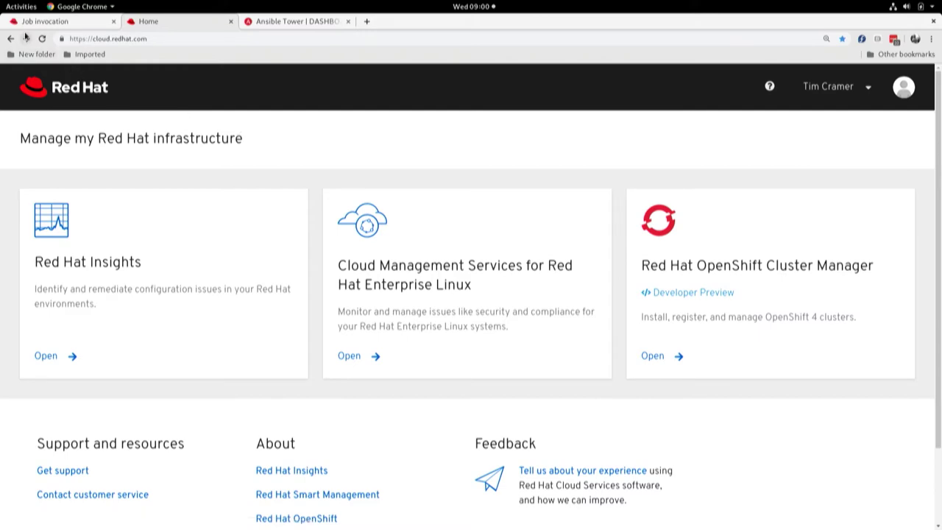
- Go forward to the Insights inventory of 10 systems, then switch to the Ansible Tower dashboard
click(26, 38)
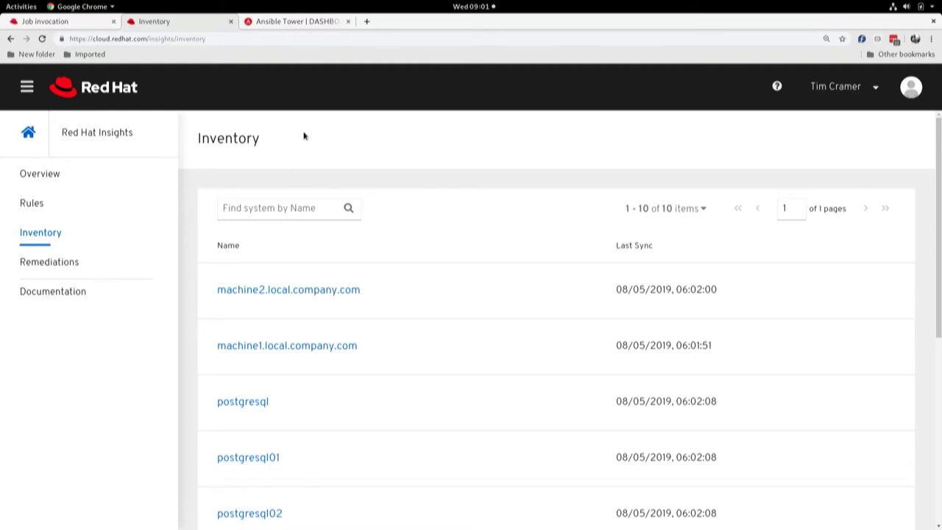
click(293, 22)
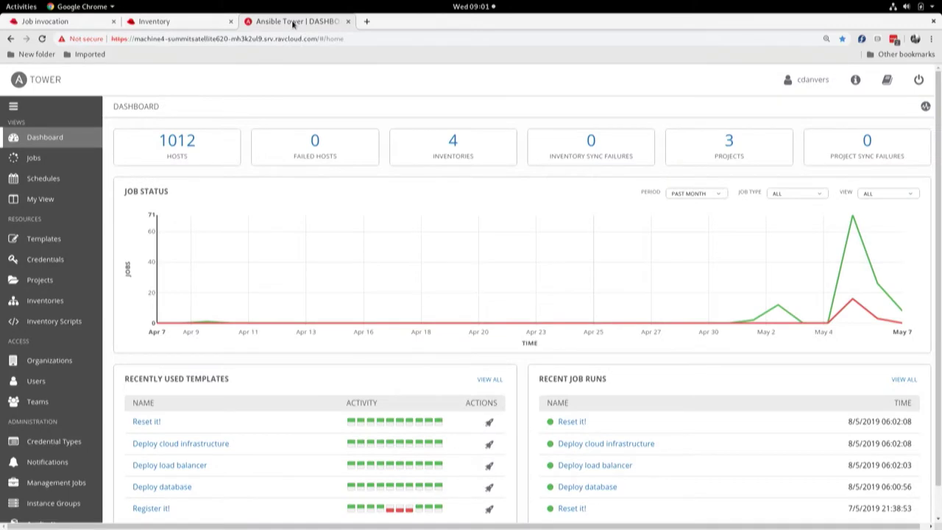
- Launch the Register it! job template with its Limit kept at 'cloud'
click(489, 508)
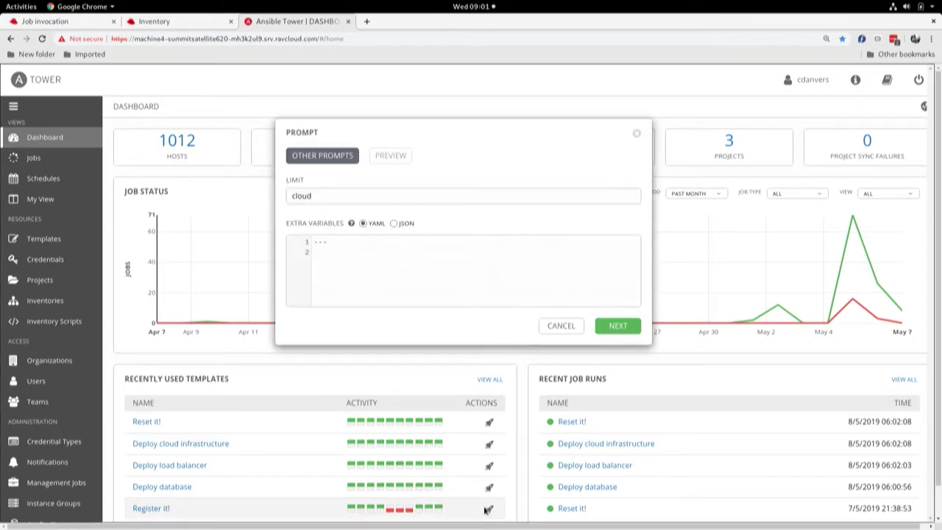
click(623, 325)
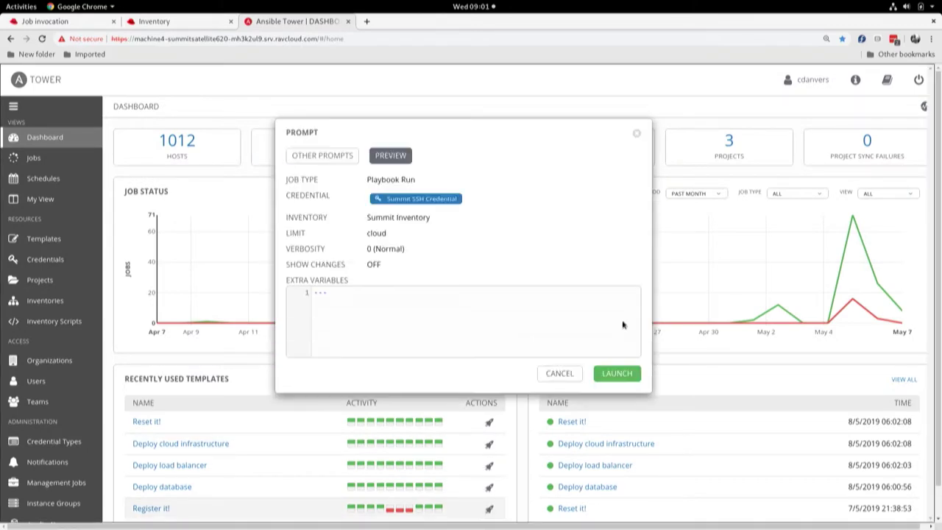
click(622, 372)
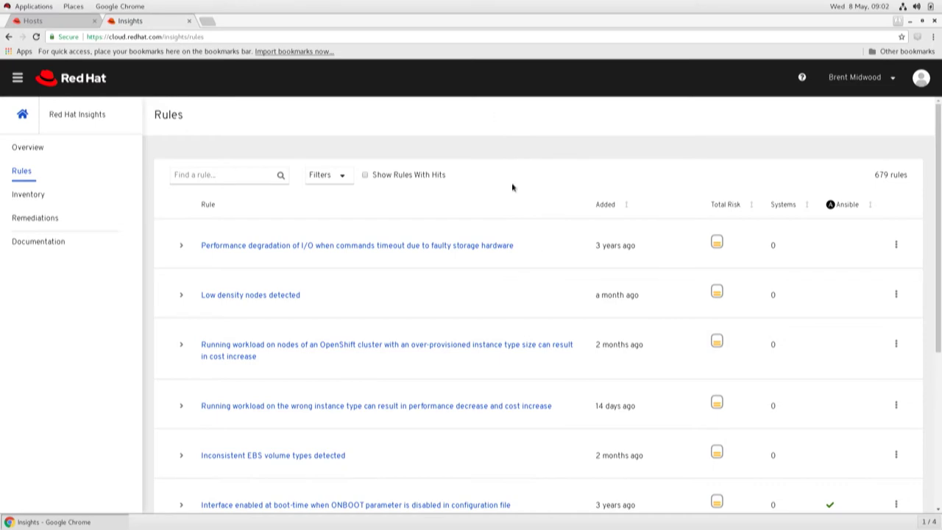
- Browse the 679 Insights rules and the Overview's 5 security hits, then return to Satellite Hosts
scroll(513, 331, down, 3)
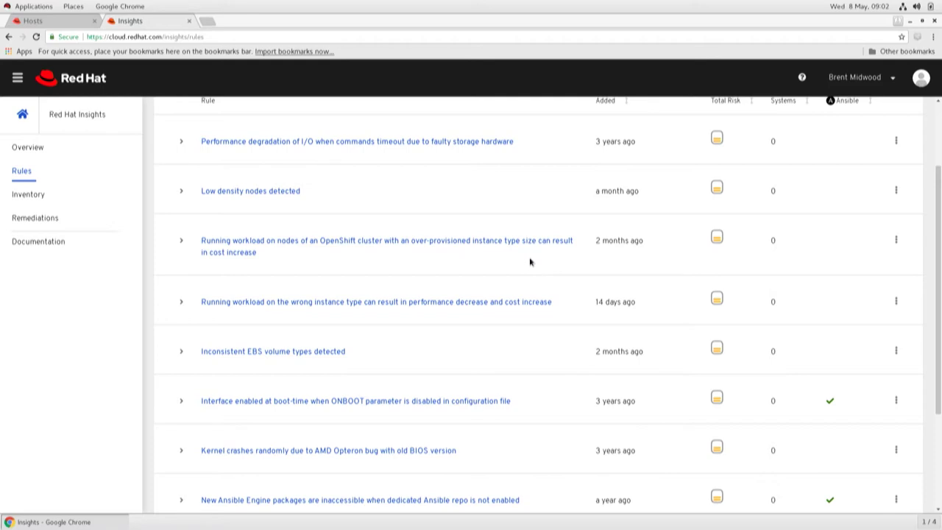
scroll(647, 280, up, 1)
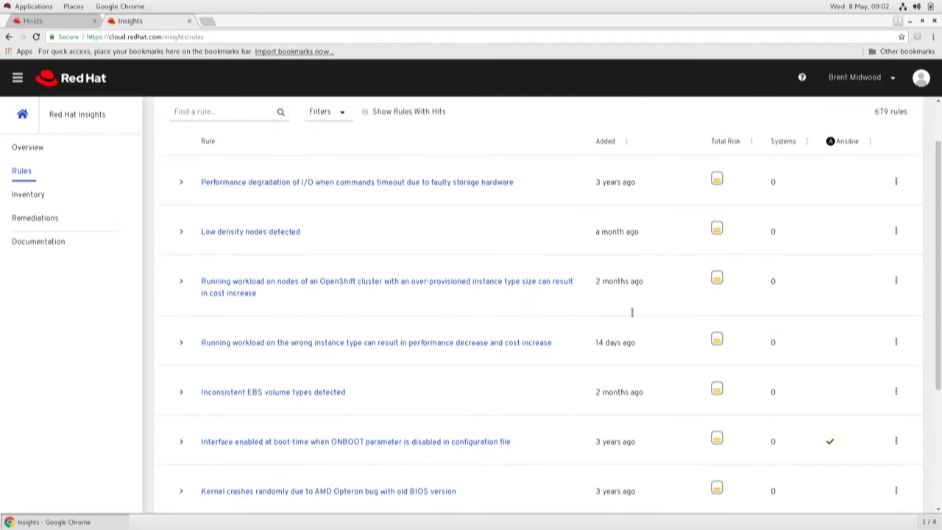
scroll(368, 361, down, 2)
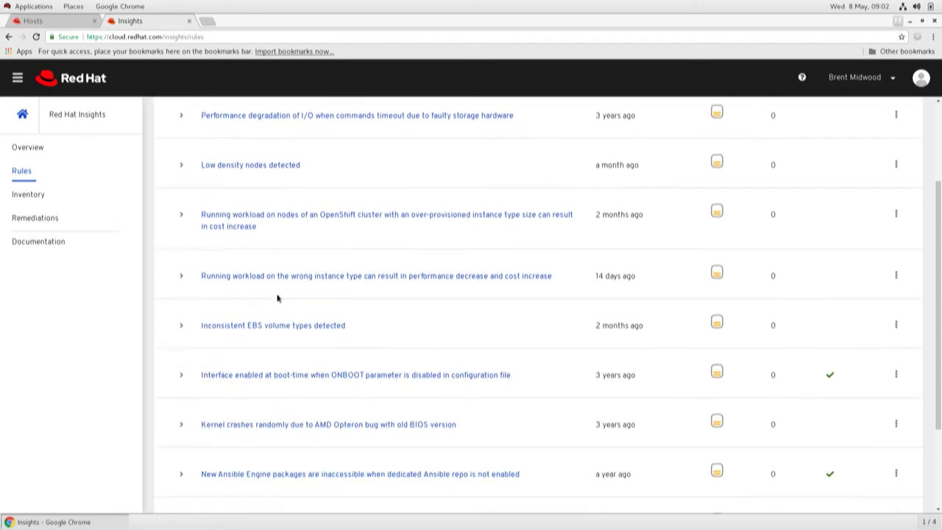
click(38, 150)
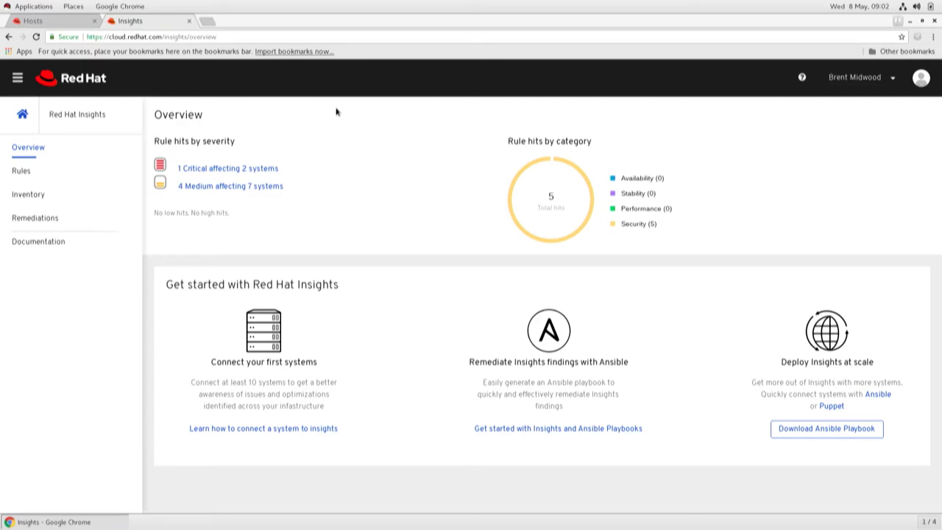
click(64, 22)
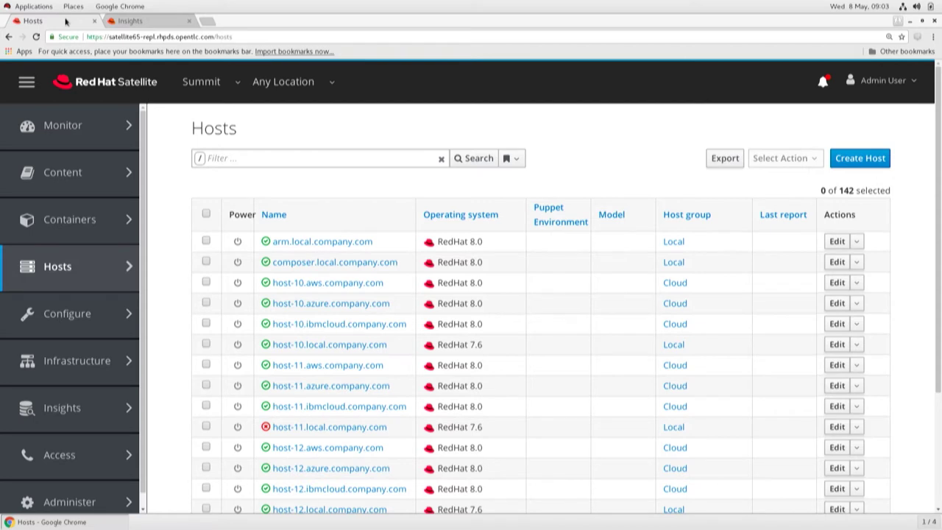
- Open host-10.aws.company.com's detail page and launch its Web Console
click(309, 283)
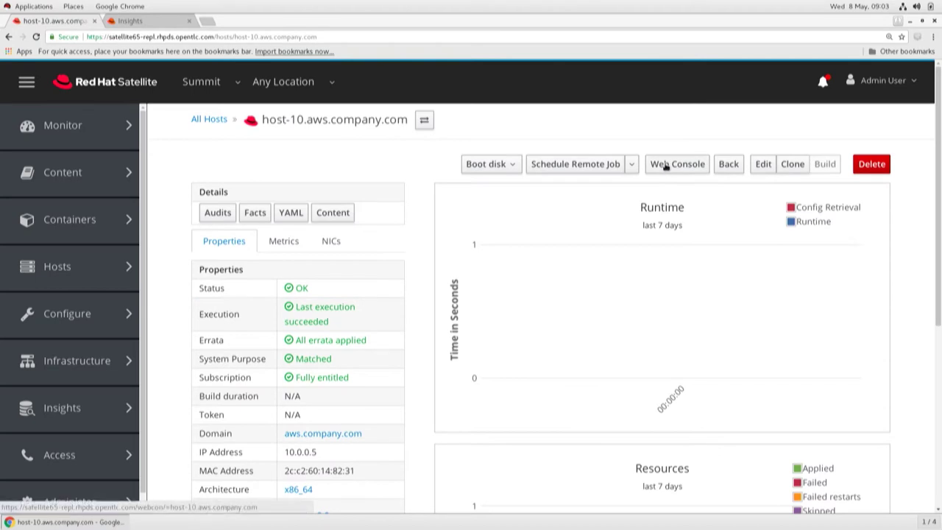
click(665, 166)
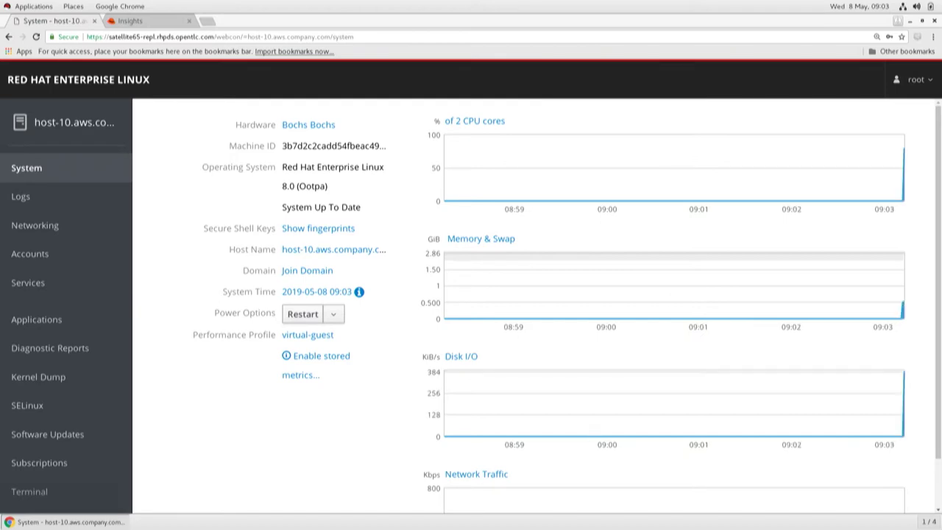
- Run 'insights-client --register' in host-10's Cockpit terminal
click(69, 498)
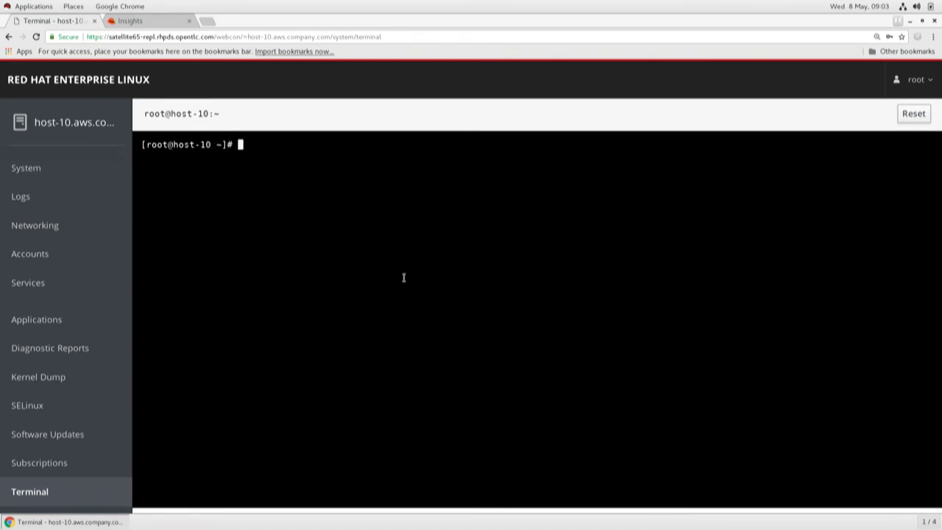
text(insights-client --regi)
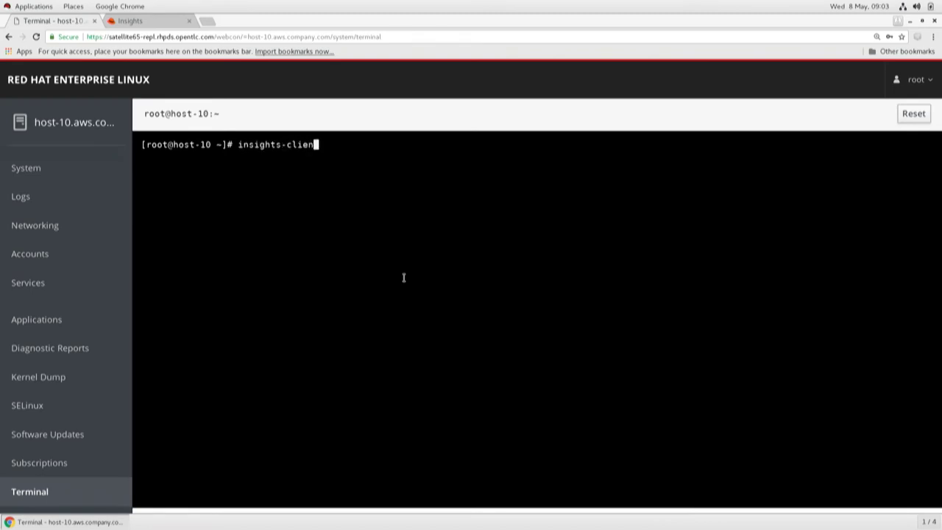
text(ster)
key(Return)
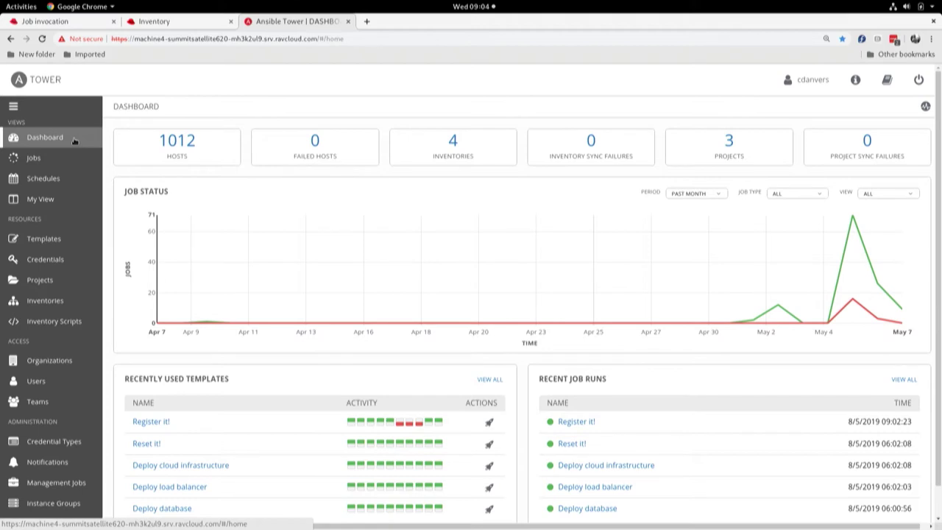
- Relaunch Register it! limited to cloud as job 359, then switch to the Insights inventory
click(489, 424)
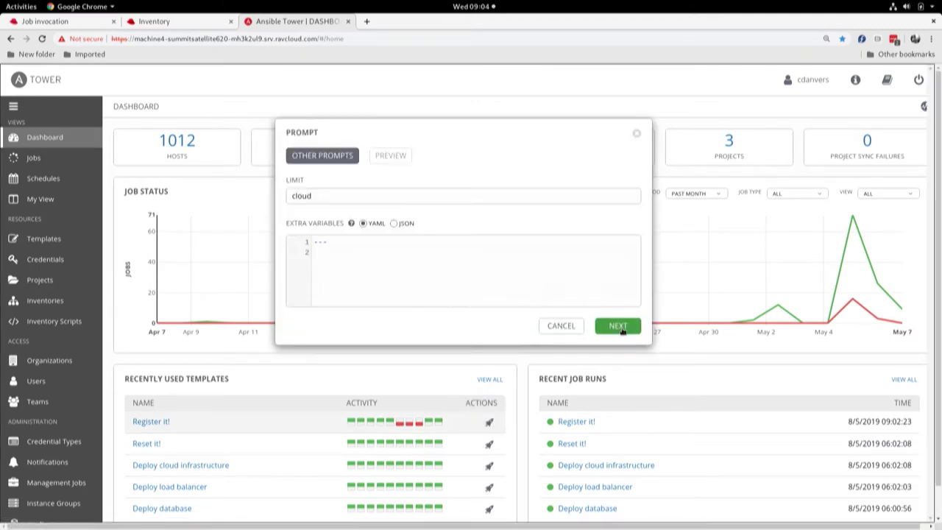
click(620, 329)
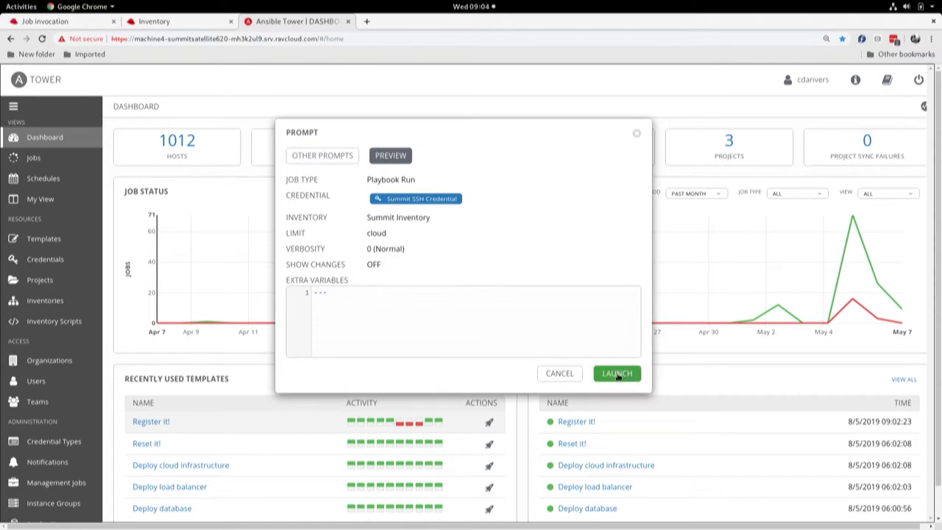
click(617, 374)
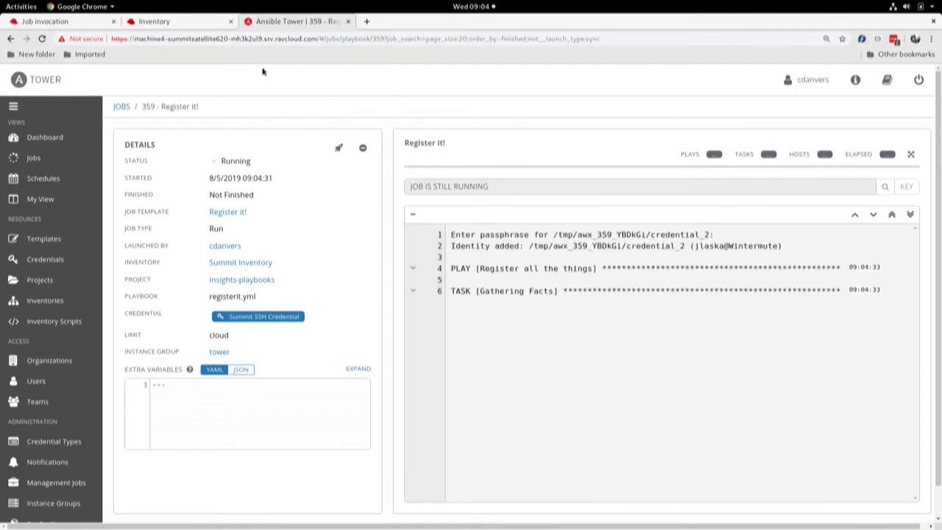
click(178, 23)
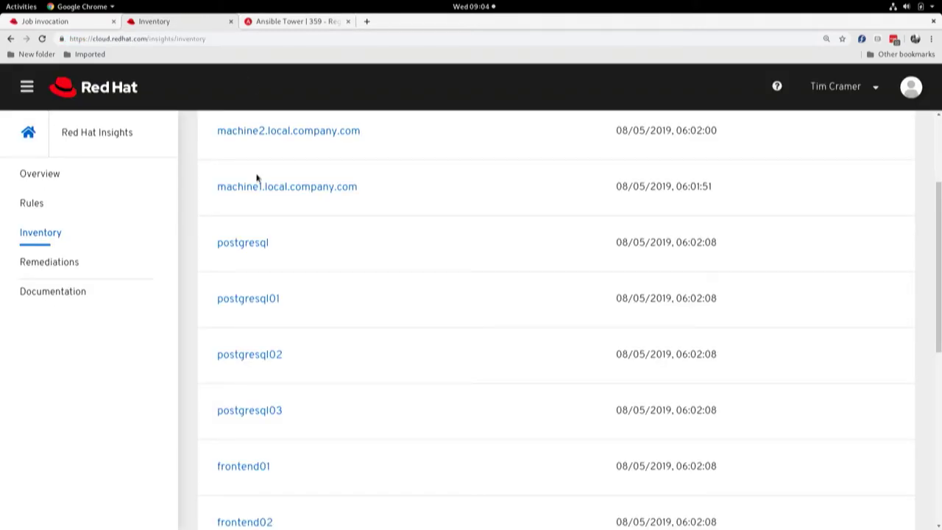
- Check the inventory's 14 systems, including machine5, machine6, machine7 and machine9
scroll(256, 177, down, 3)
scroll(256, 177, down, 2)
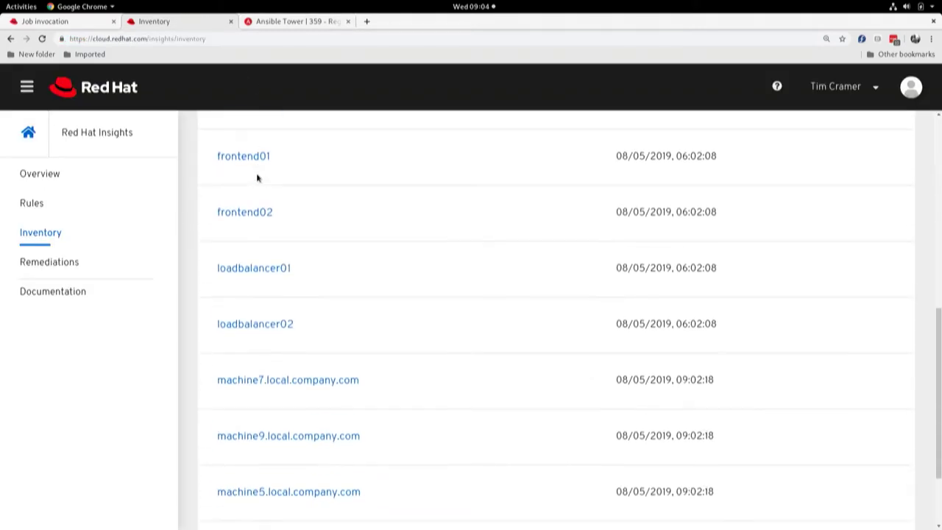
scroll(257, 177, down, 2)
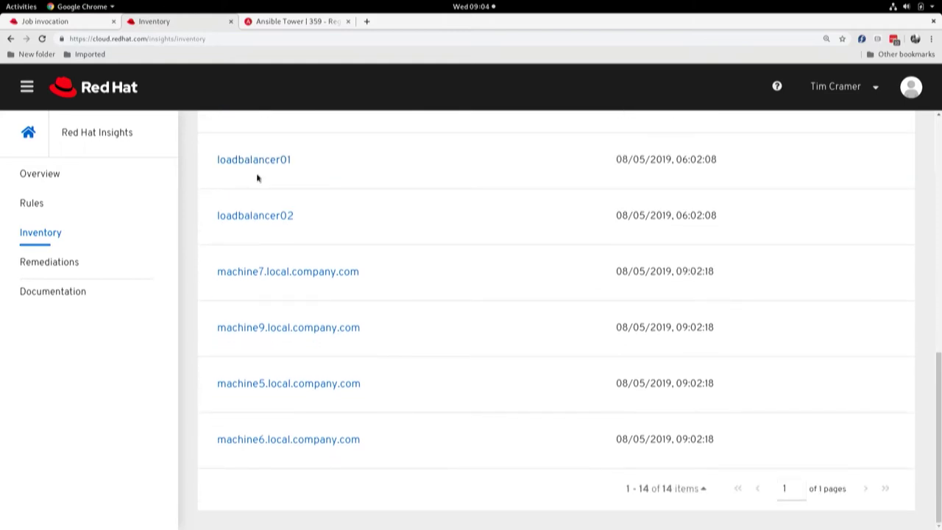
scroll(257, 177, up, 8)
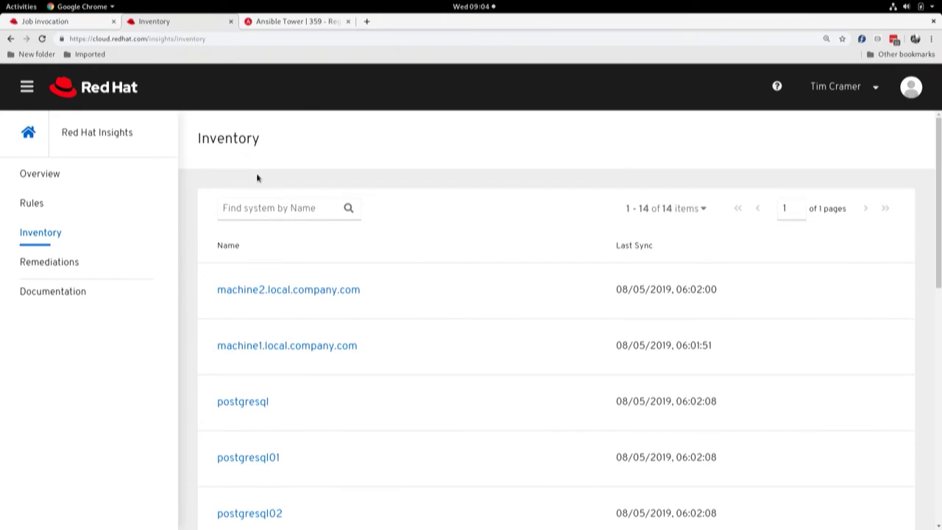
scroll(257, 178, down, 5)
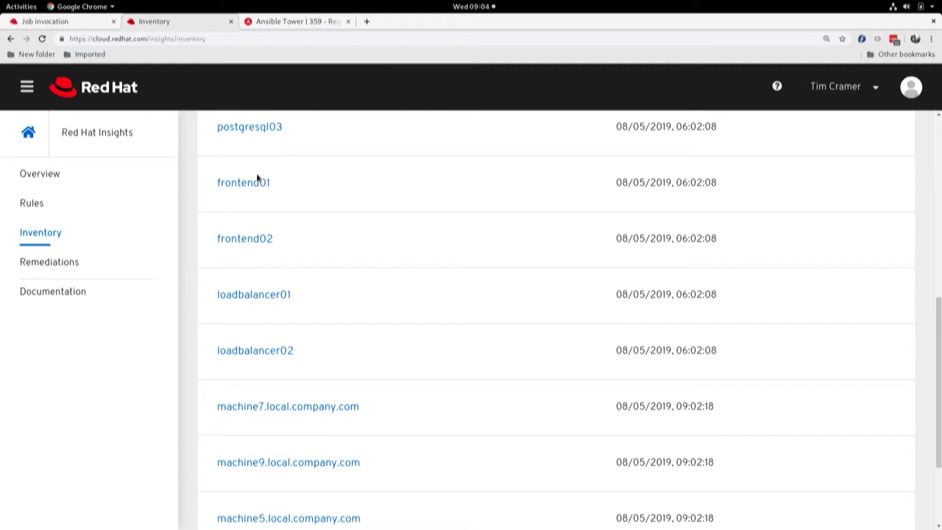
click(65, 22)
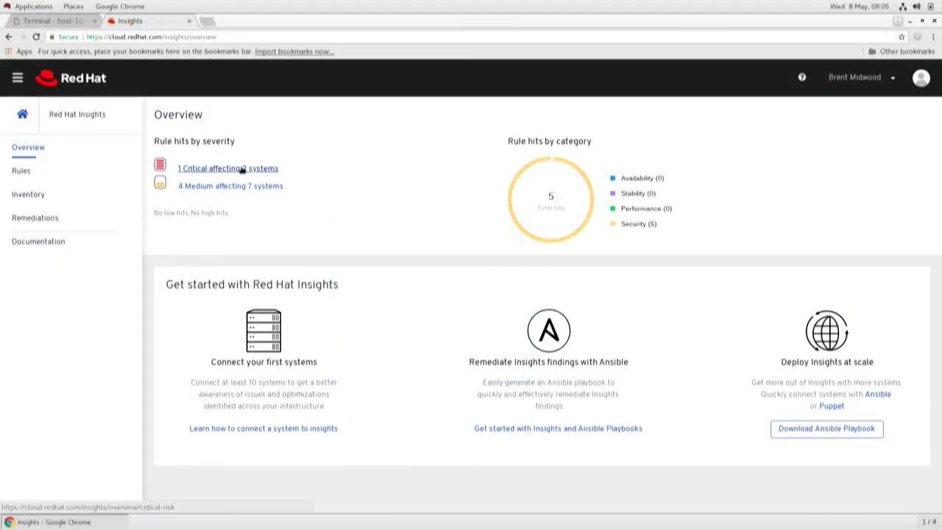
- List the critical hit affecting 2 systems and open the Dnsmasq CVE-2017-14491 rule
click(242, 169)
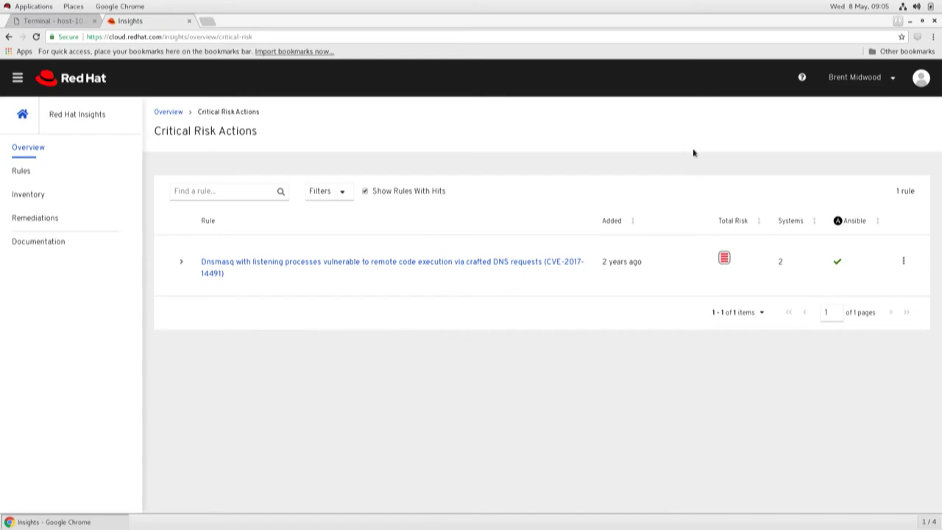
click(372, 265)
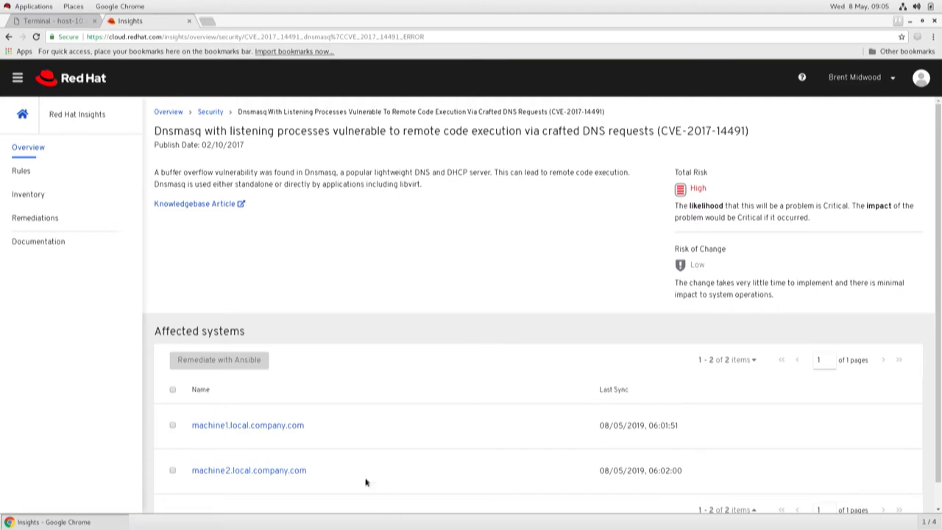
- Select machine1 and machine2, create Ansible playbook 'stuff tim broke', and execute it
click(173, 390)
click(214, 362)
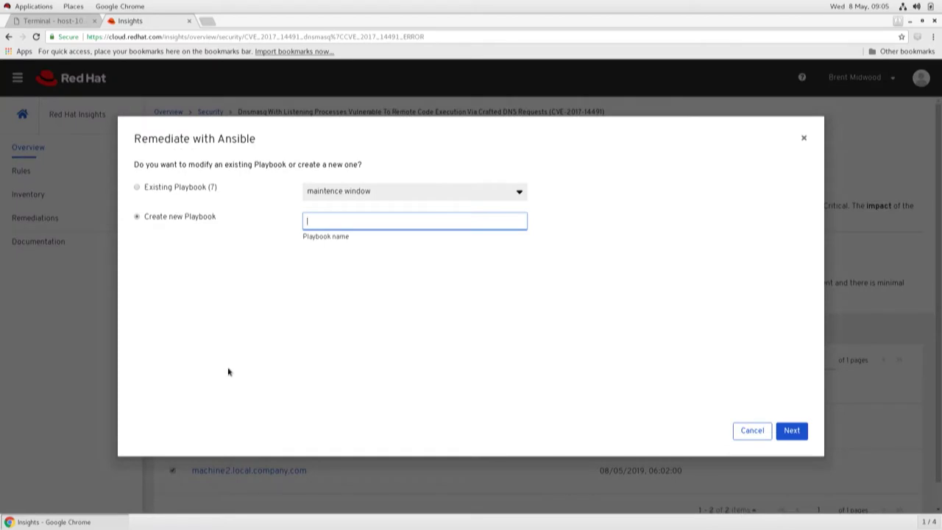
text(stuff tim brent)
key(BackSpace)
key(BackSpace)
key(BackSpace)
key(BackSpace)
text(roke)
key(Return)
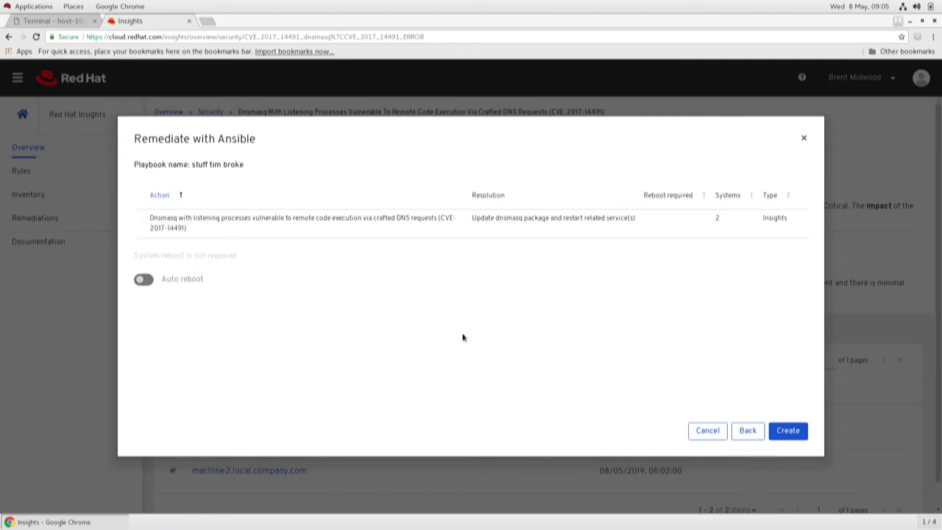
click(788, 431)
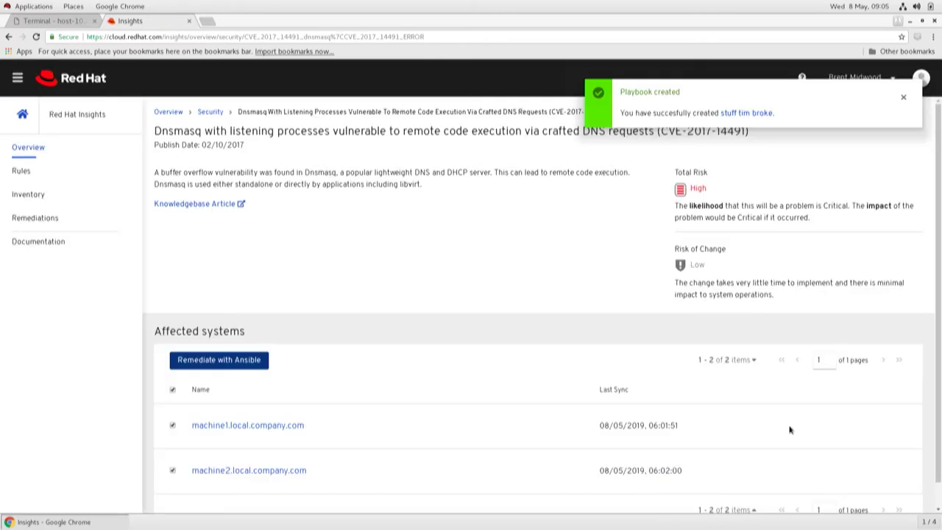
click(743, 115)
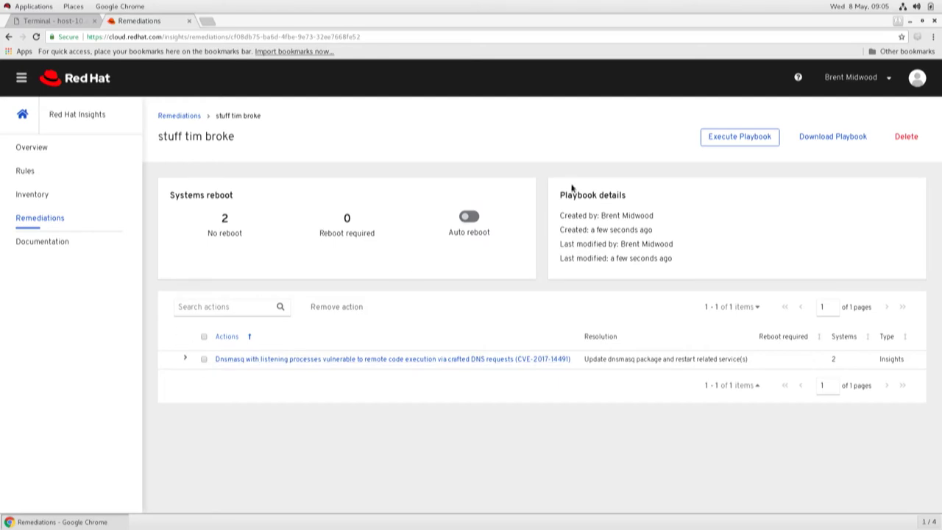
click(752, 137)
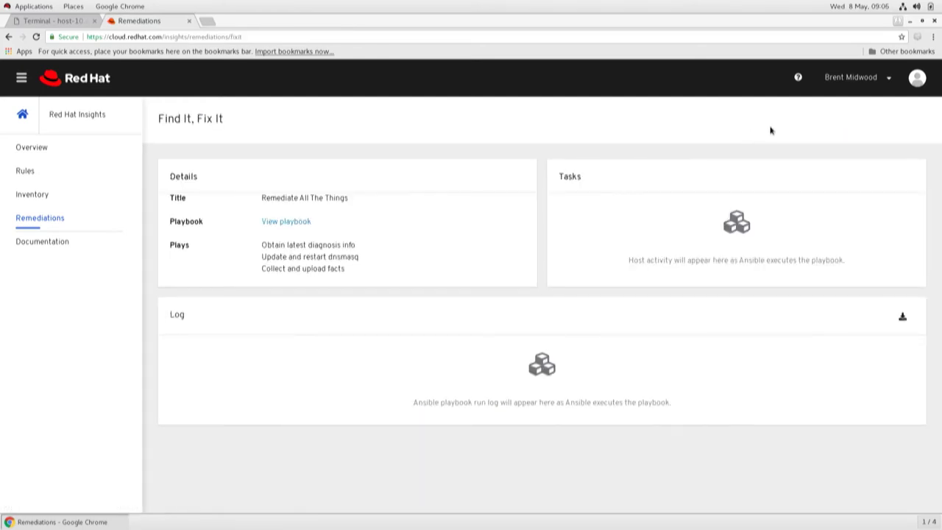
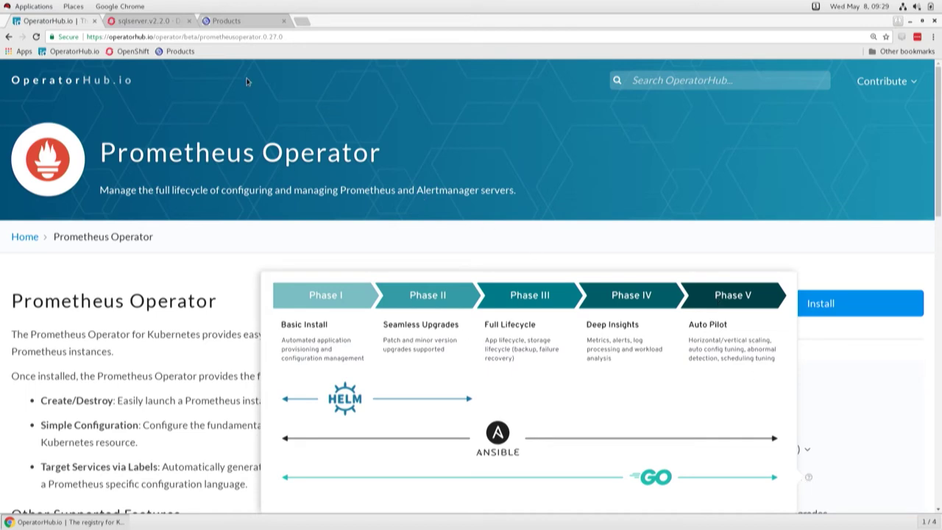
- Switch back to the sqlserver.v2.2.0 tab showing the operator installed in myproject
click(141, 22)
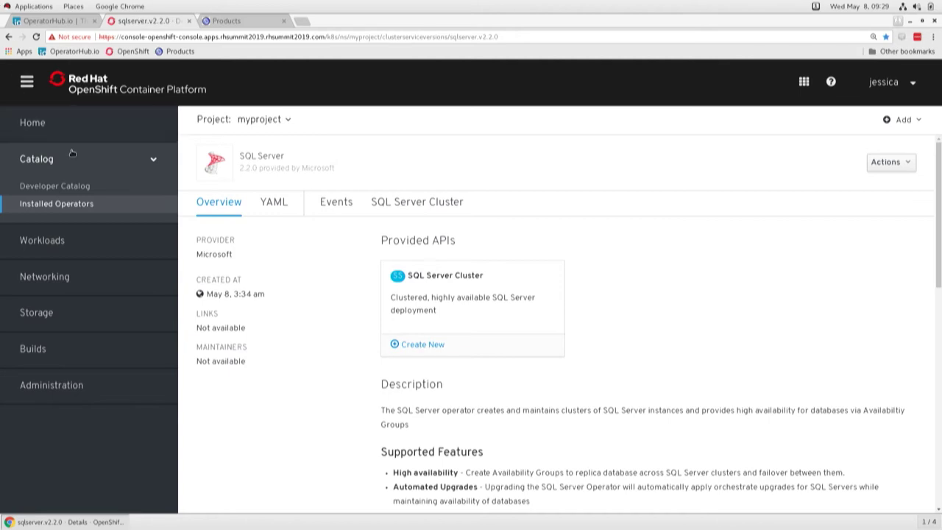
- Create a SQL Server Cluster named 'sql' using the Developer Catalog's 'sql' search
click(55, 186)
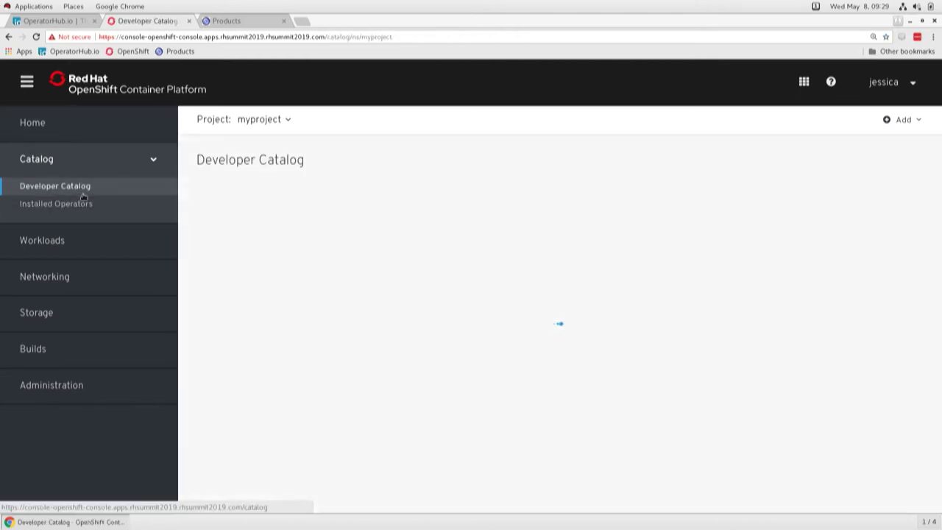
click(241, 332)
text(sql)
click(424, 332)
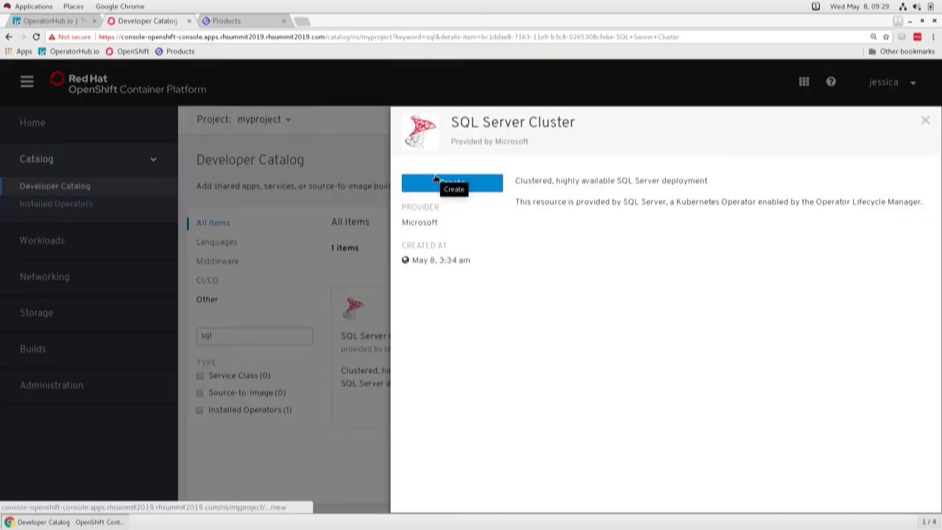
click(436, 184)
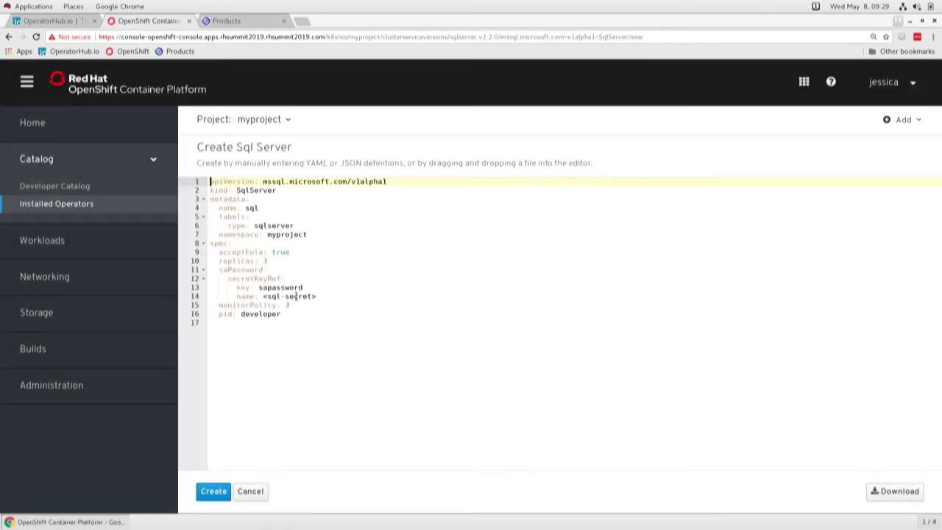
click(215, 494)
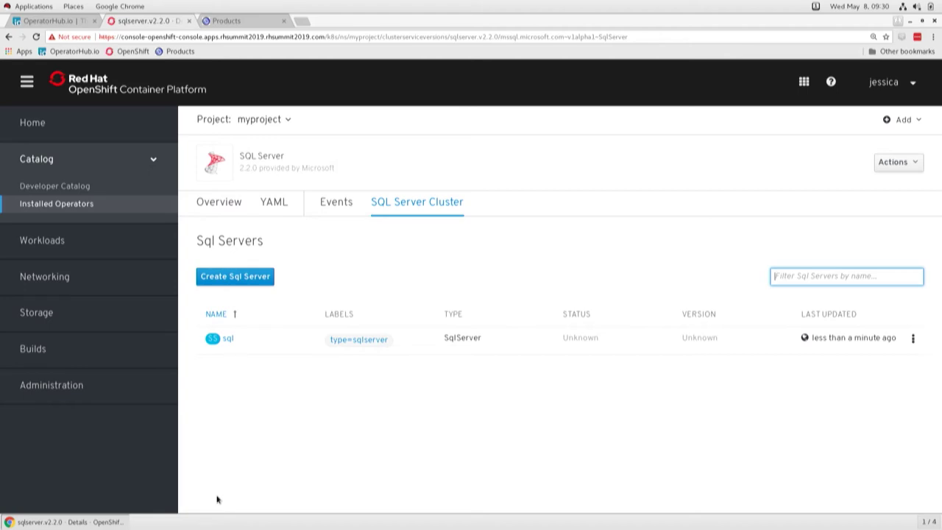
- Inspect the sql cluster's StatefulSet and sql-svc service, then go back to the Developer Catalog
click(228, 340)
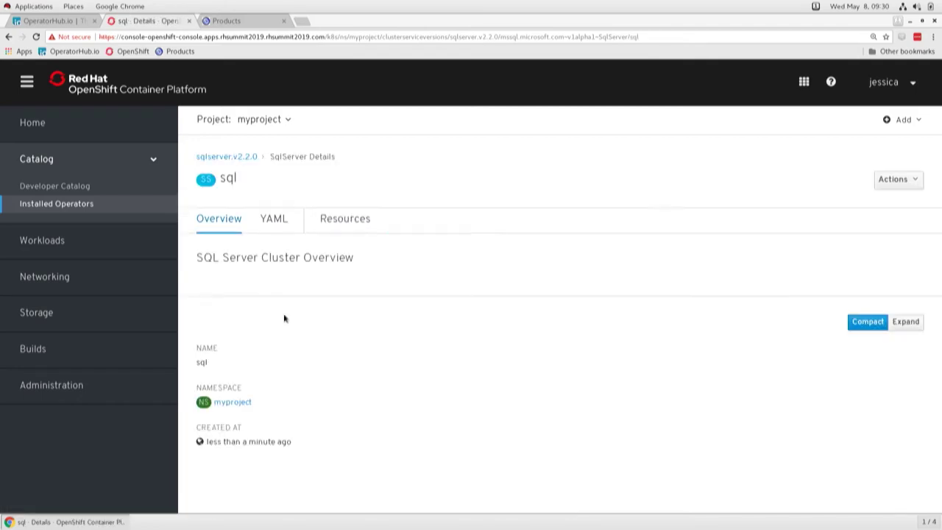
click(339, 221)
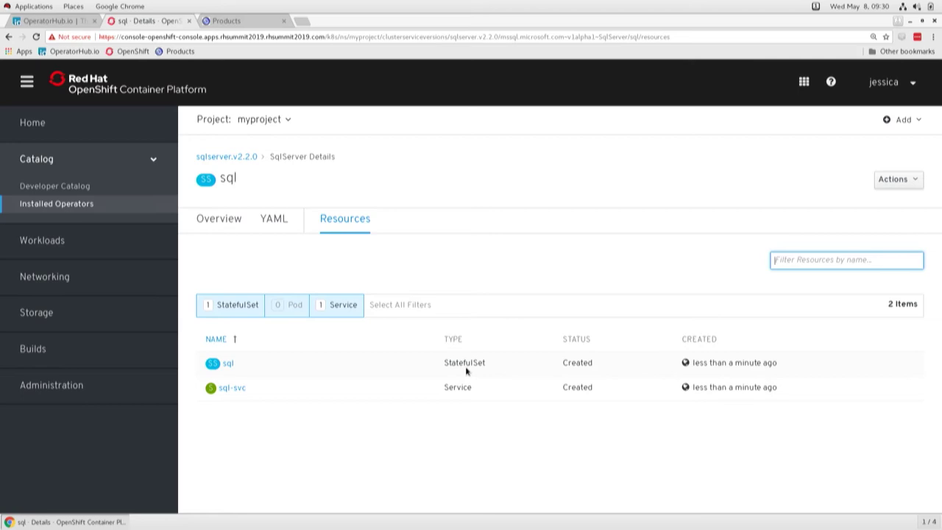
click(71, 187)
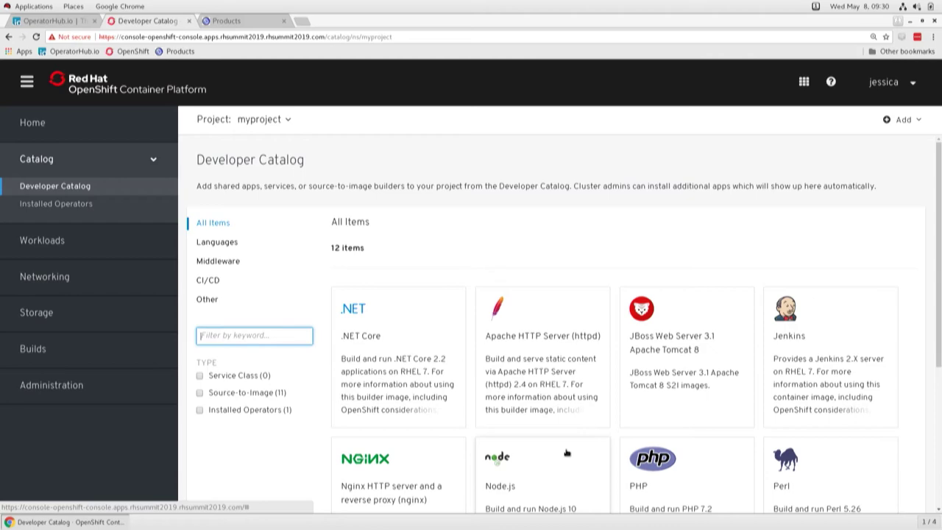
- Start a Node.js application named 'products' from a git:// repository URL
click(566, 452)
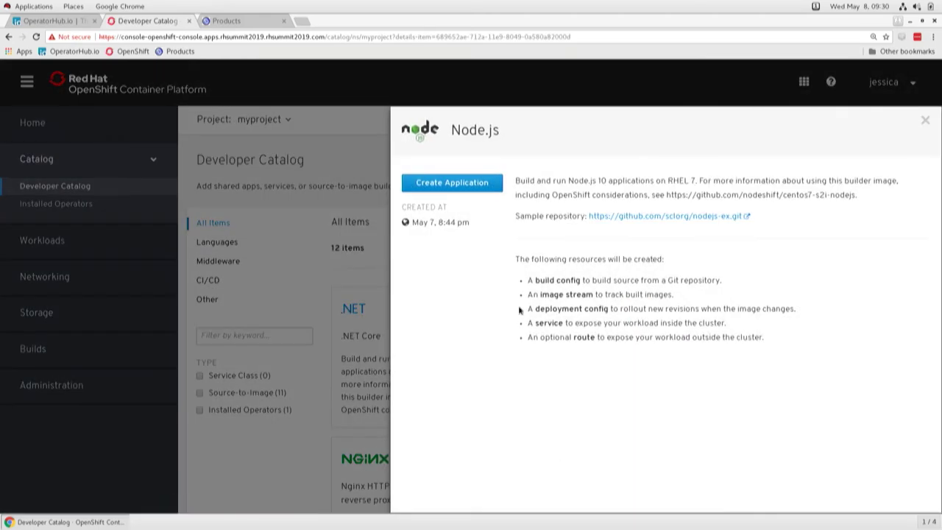
click(449, 183)
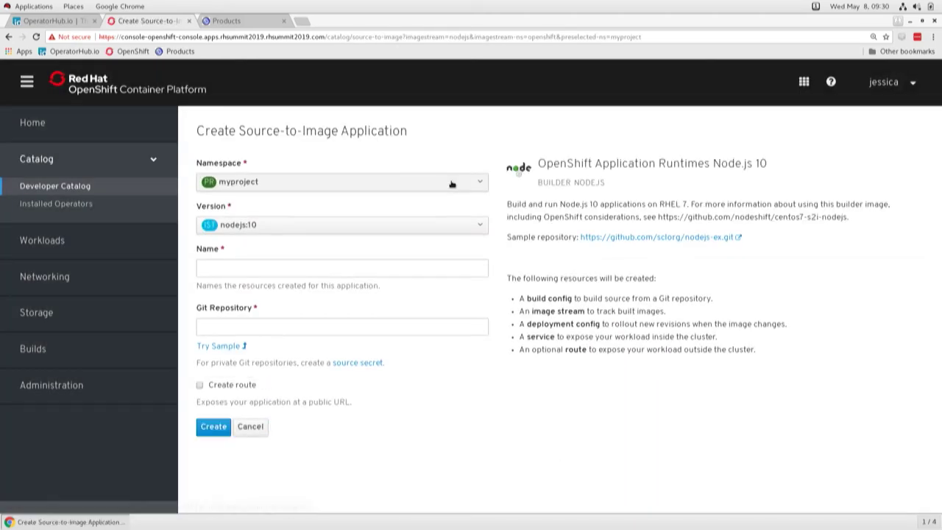
click(340, 269)
text(products)
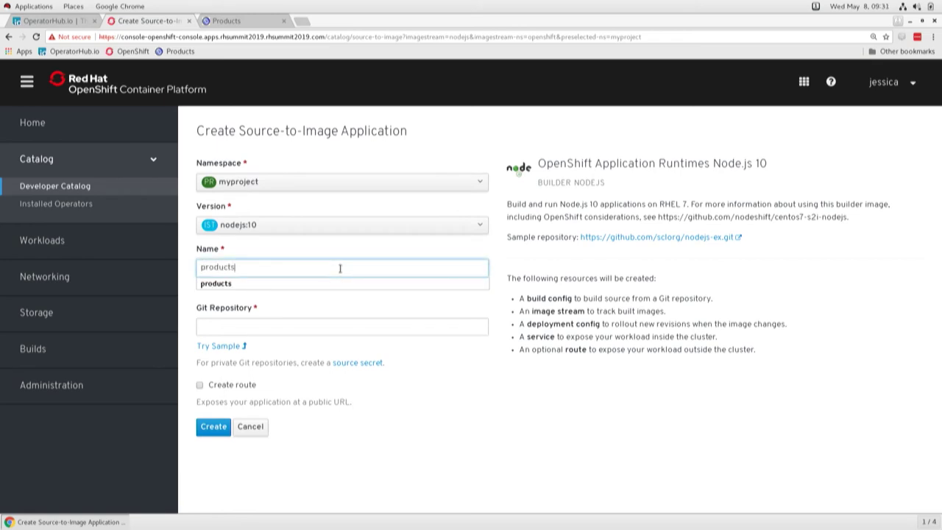
click(341, 326)
text(g)
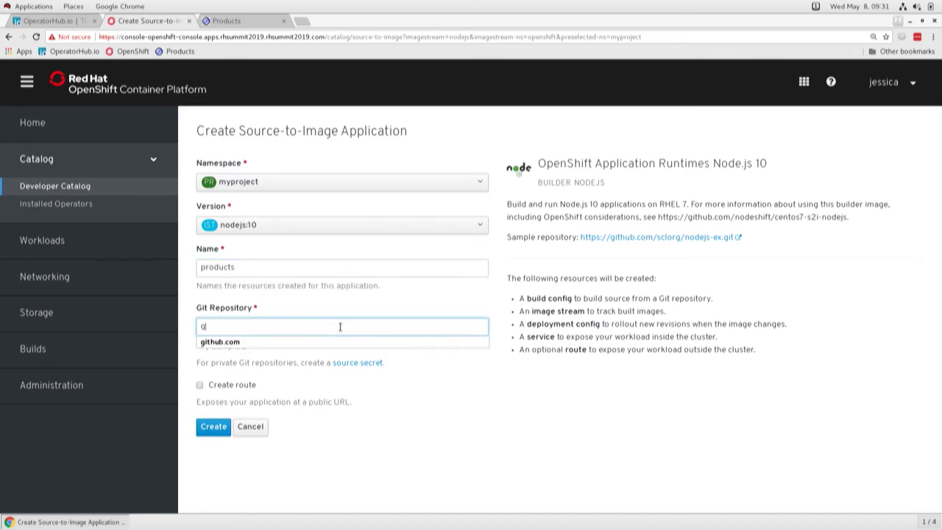
text(it://)
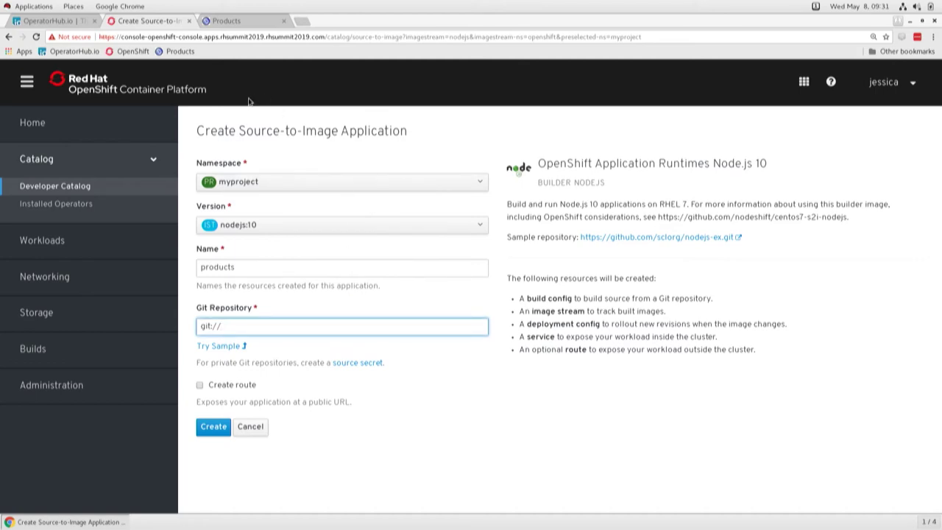
click(222, 21)
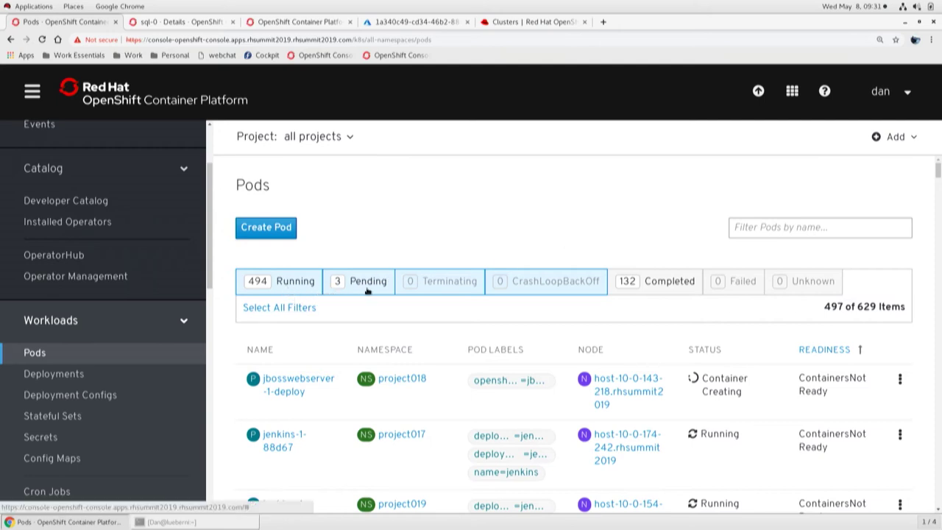
- Filter the all-projects pods by 'sql-' to show the running, ready sql-0 pods
scroll(940, 215, down, 10)
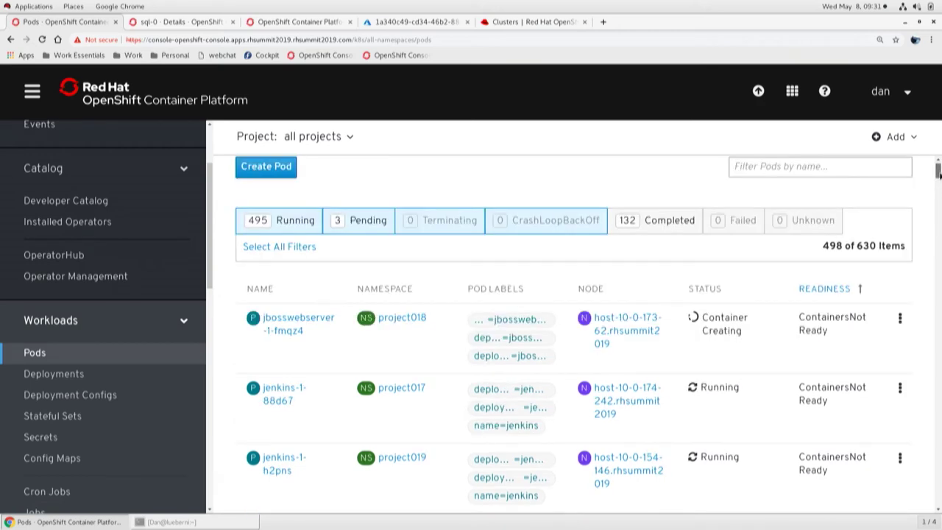
drag(938, 191, 939, 169)
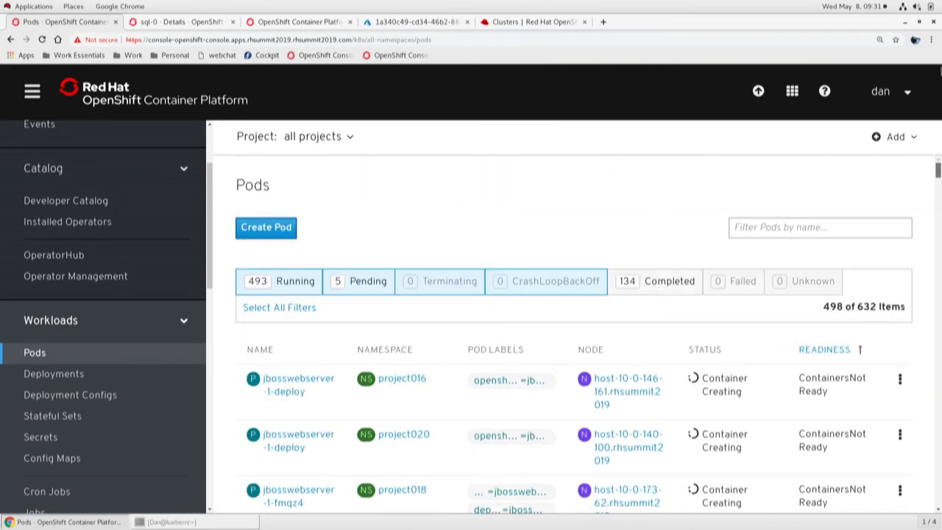
click(818, 230)
text(sql)
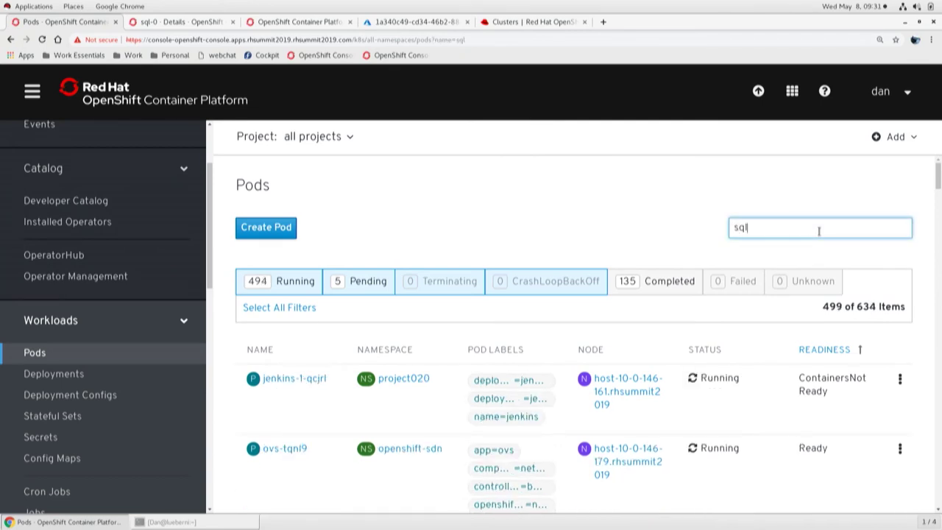
text(-)
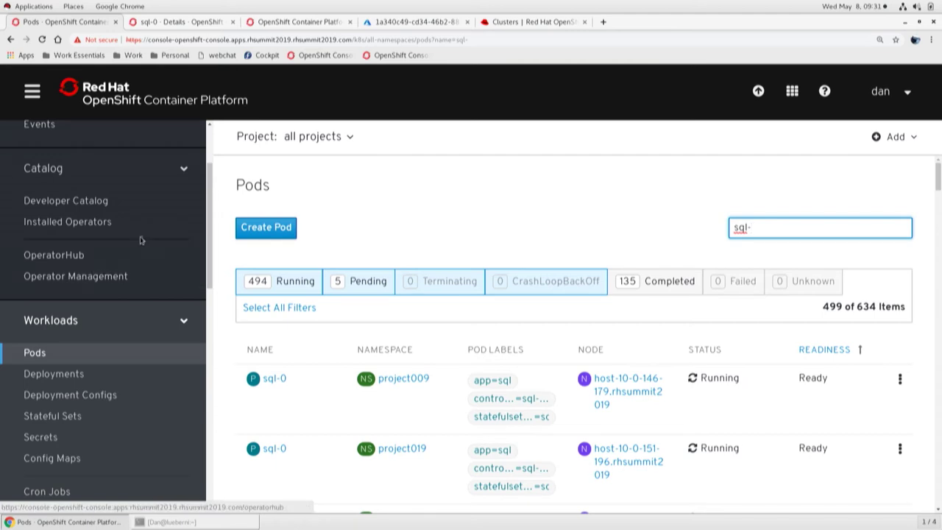
drag(210, 204, 204, 373)
click(45, 352)
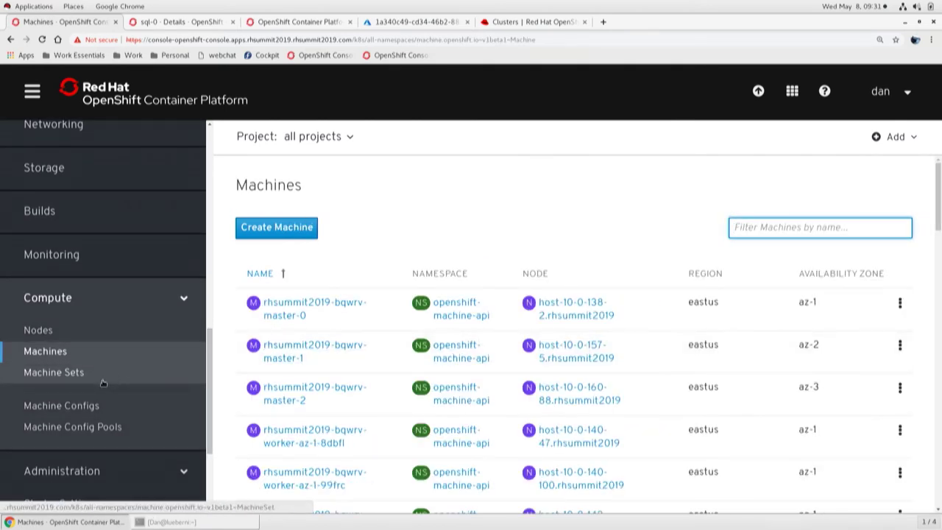
- Review the cluster machines and the three worker machine sets in eastus
drag(940, 175, 939, 254)
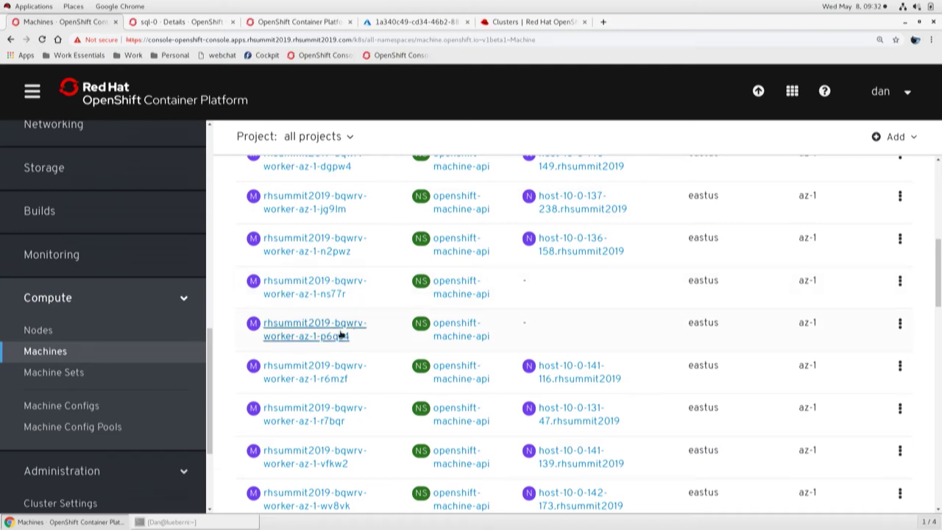
click(74, 376)
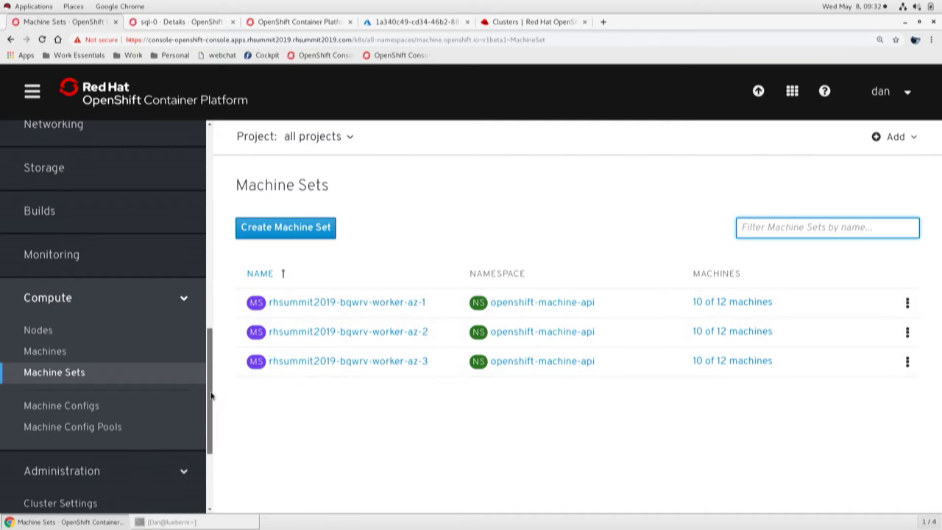
drag(210, 396, 217, 370)
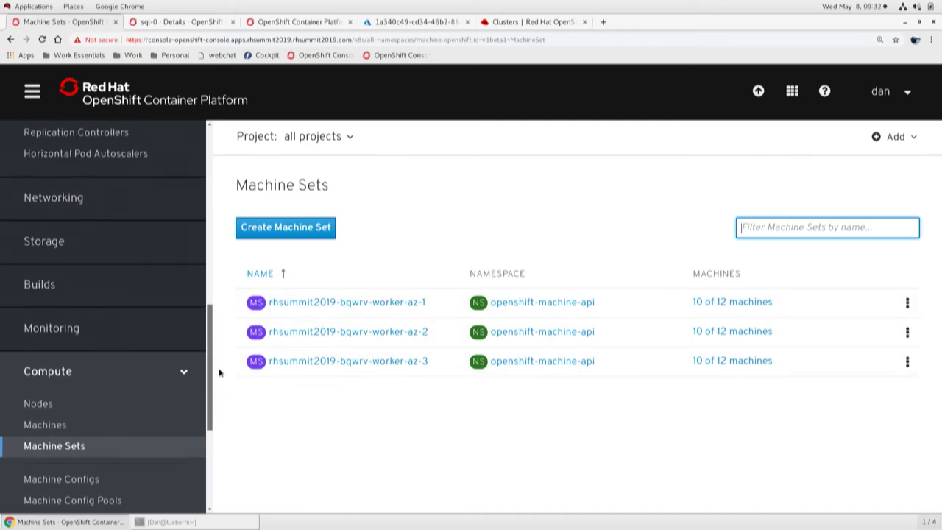
drag(219, 373, 248, 211)
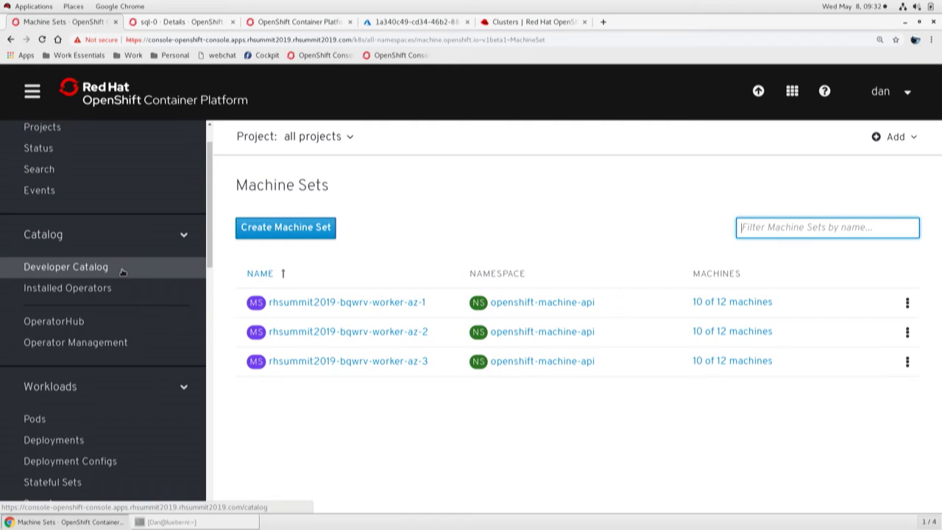
click(95, 325)
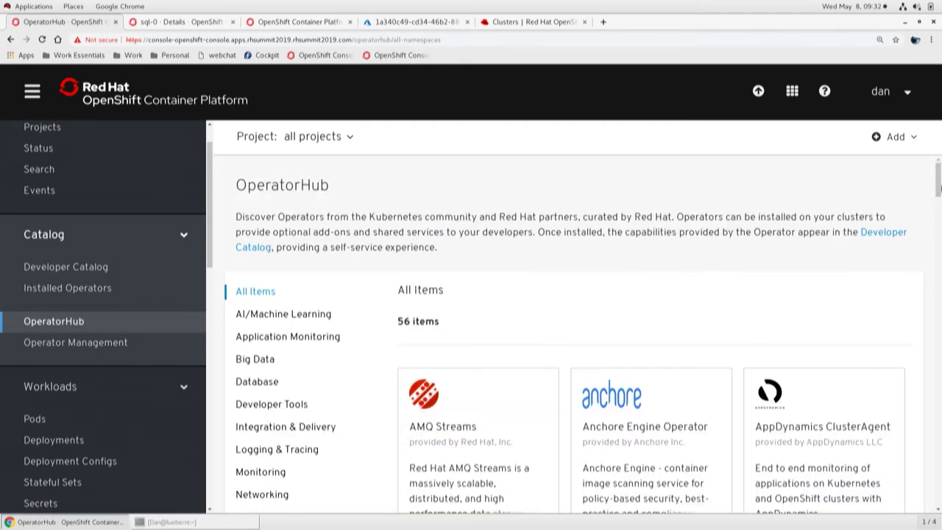
- Open the SQL Server operator's sqlserver subscription from Operator Management
drag(939, 166, 939, 434)
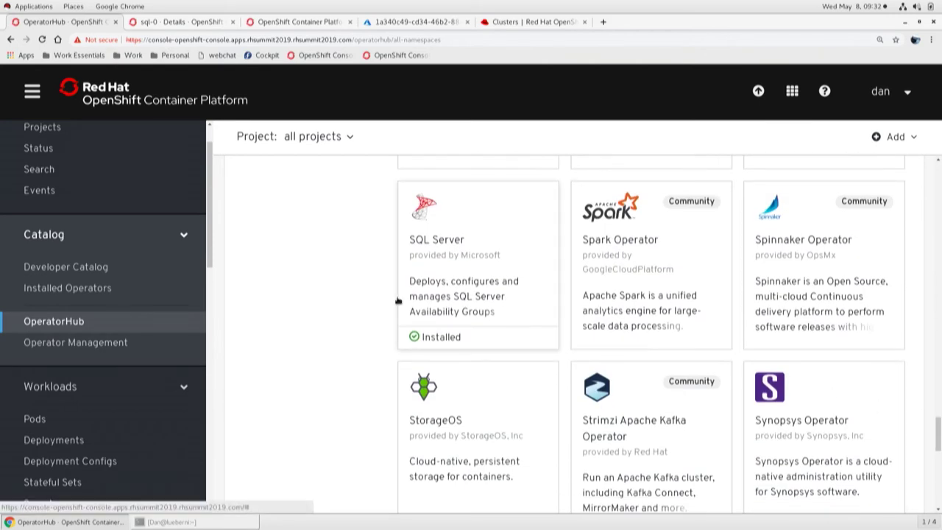
click(120, 352)
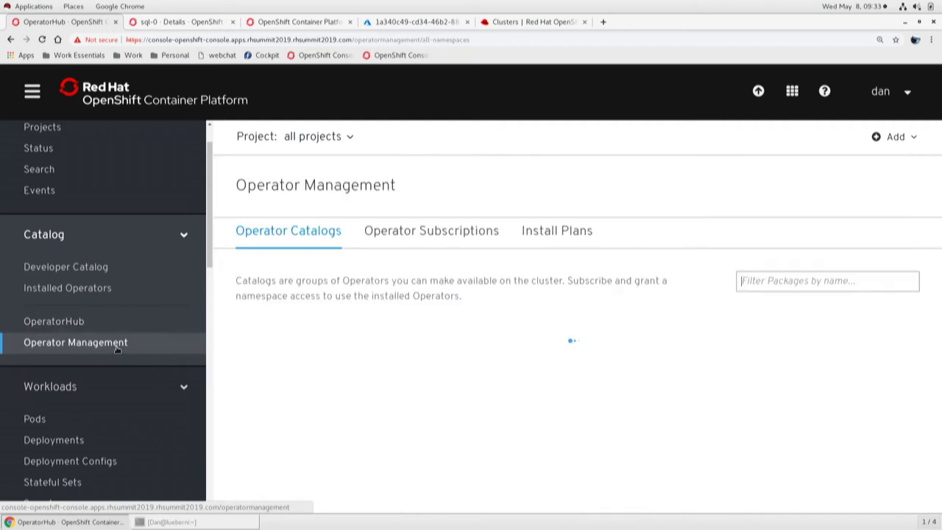
drag(940, 206, 940, 290)
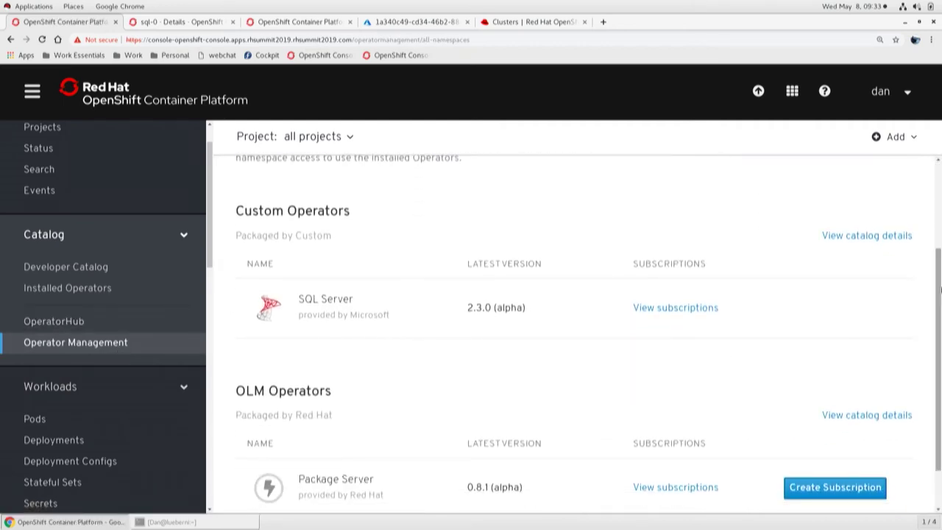
click(671, 309)
click(307, 360)
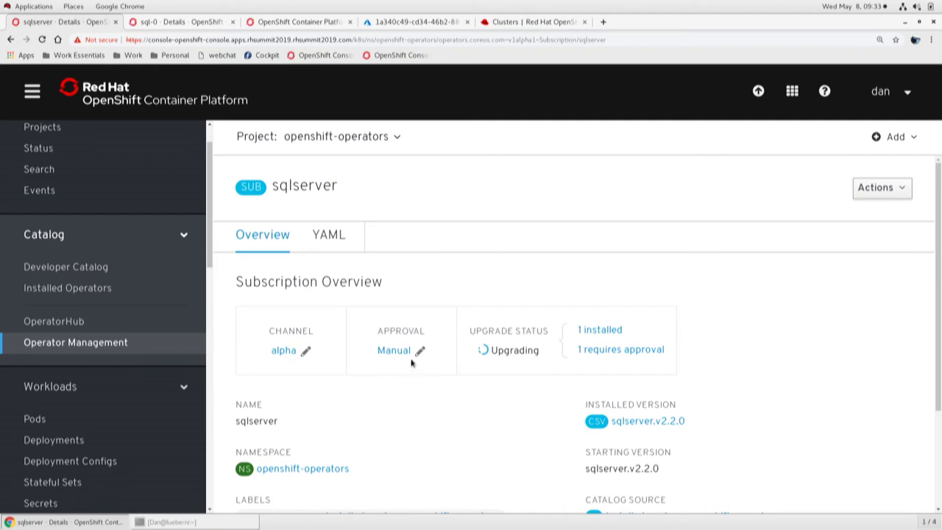
- Open the install-lnlvj plan requiring approval and preview its components
click(611, 351)
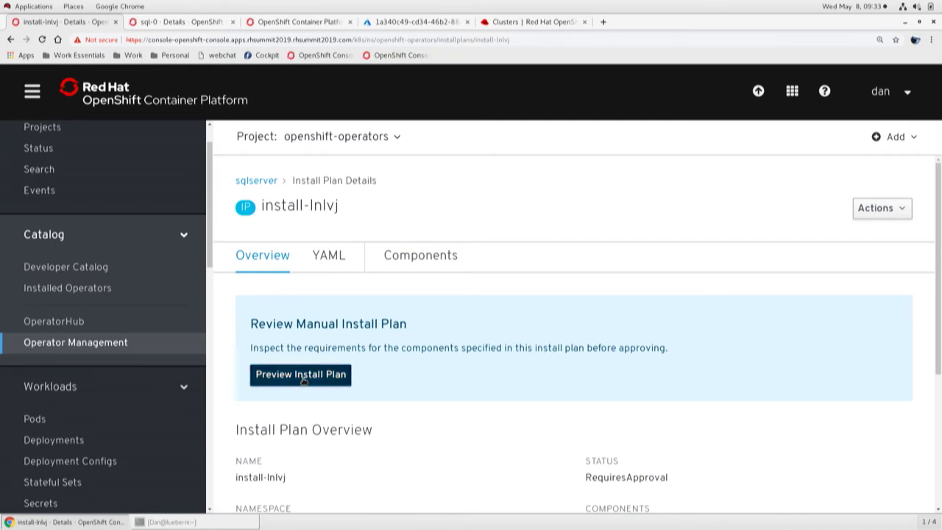
click(302, 378)
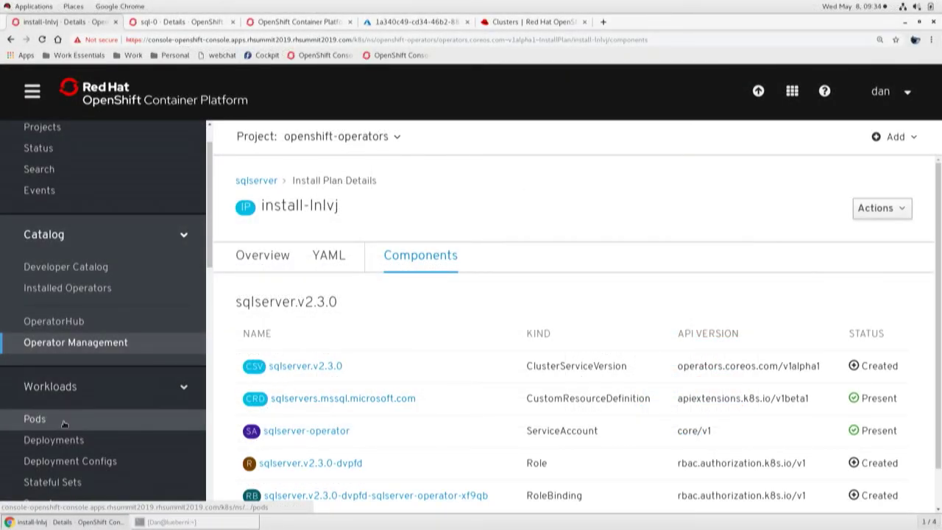
- Watch the pods until the new sqlserver-operator pod runs, then show all projects' pods
click(64, 424)
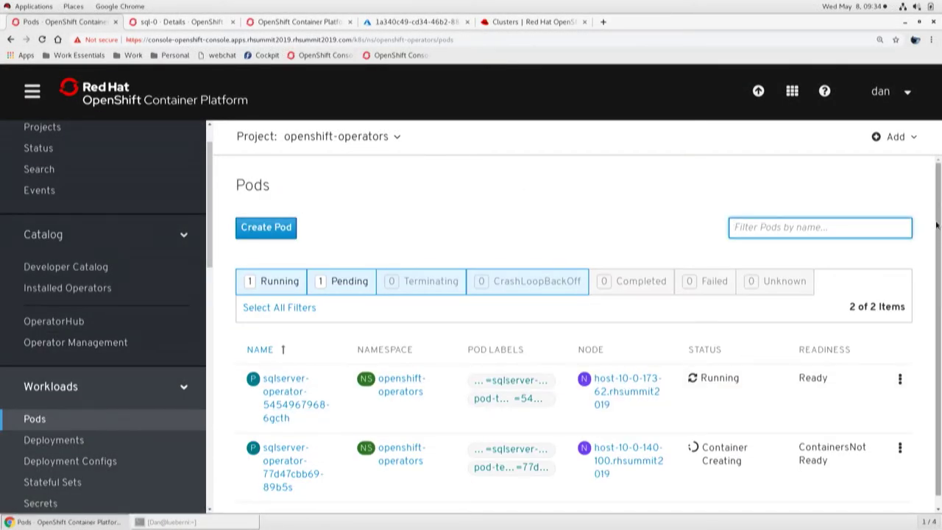
scroll(937, 225, down, 1)
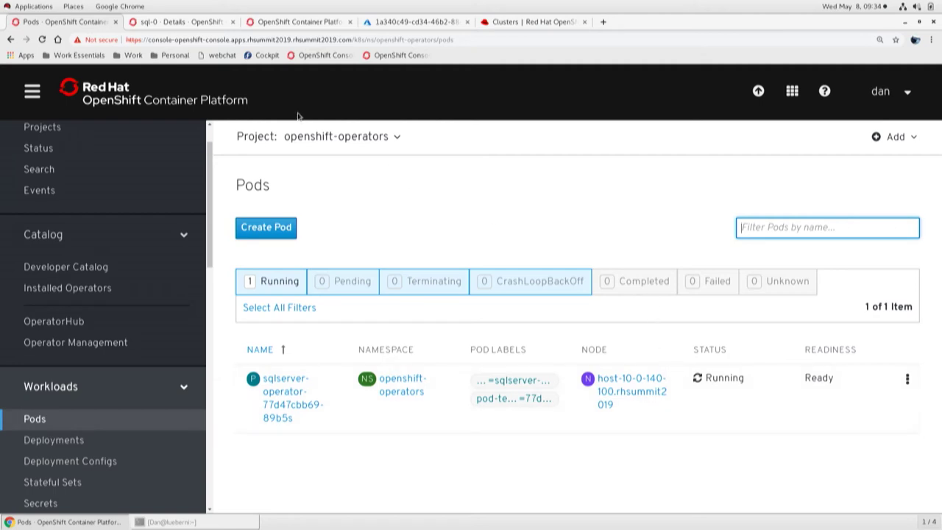
click(307, 134)
click(303, 205)
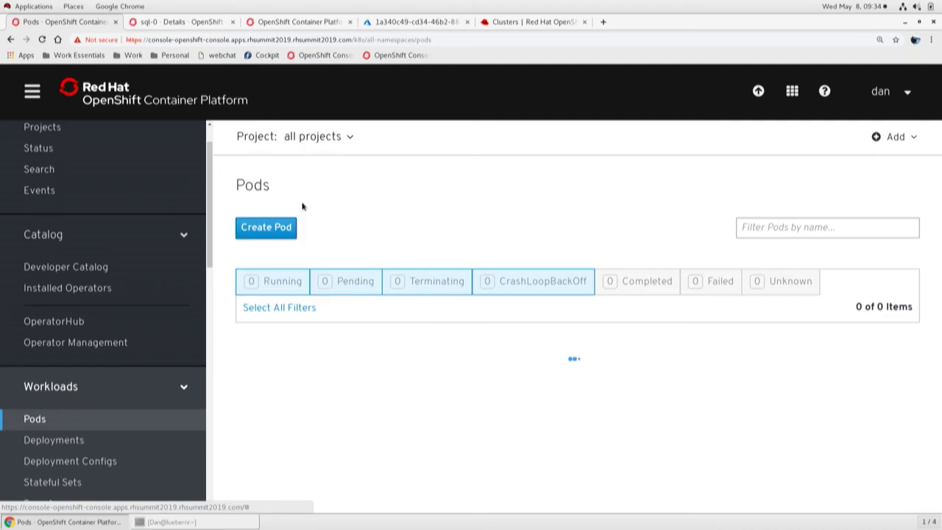
- Filter all-project pods by 'sql-', then reload to check the new version
click(773, 230)
text(sql-)
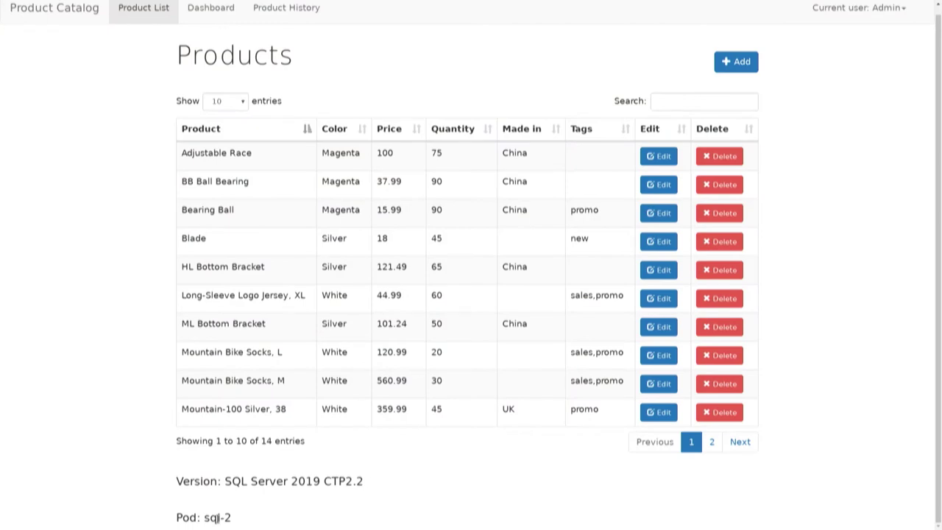
key(F5)
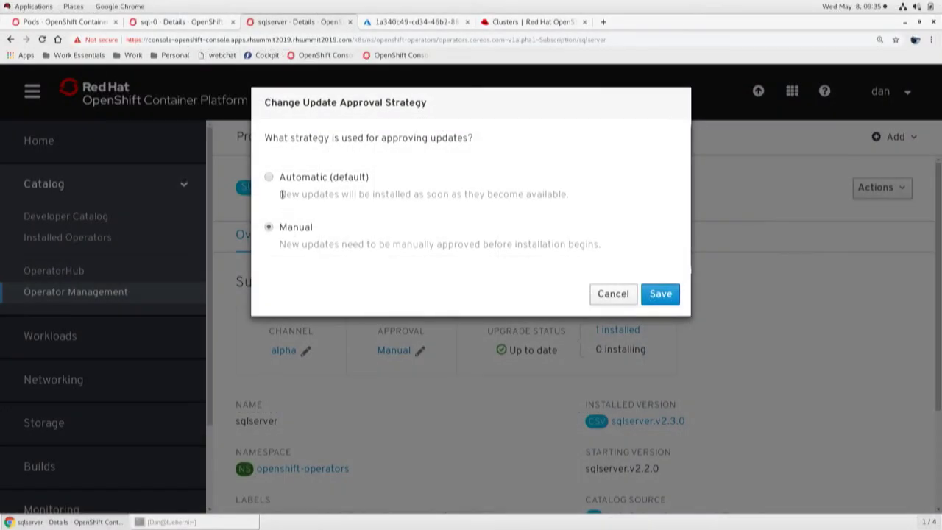
- Switch the sqlserver subscription's update approval to Automatic (default) and save
click(272, 177)
click(658, 294)
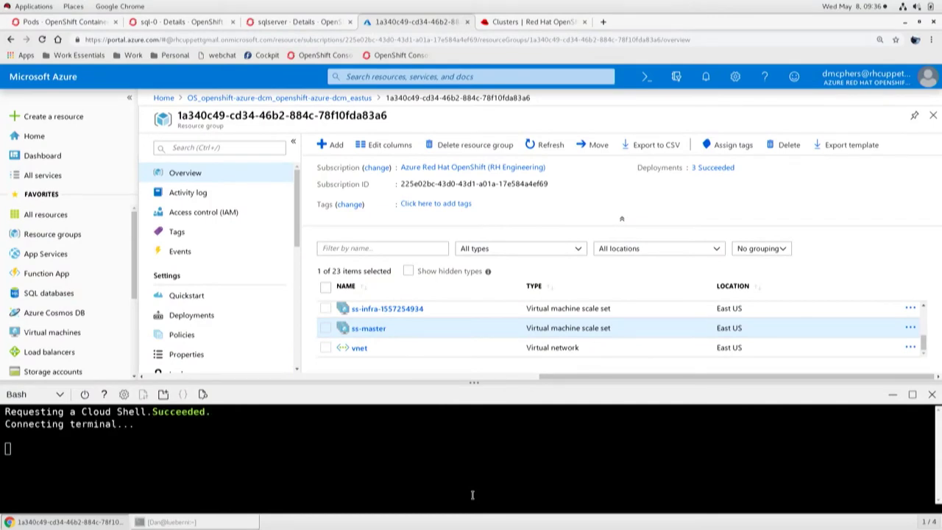
- Open ss-master, run 'az openshift --help' in Cloud Shell, then view the Red Hat Clusters list
click(370, 329)
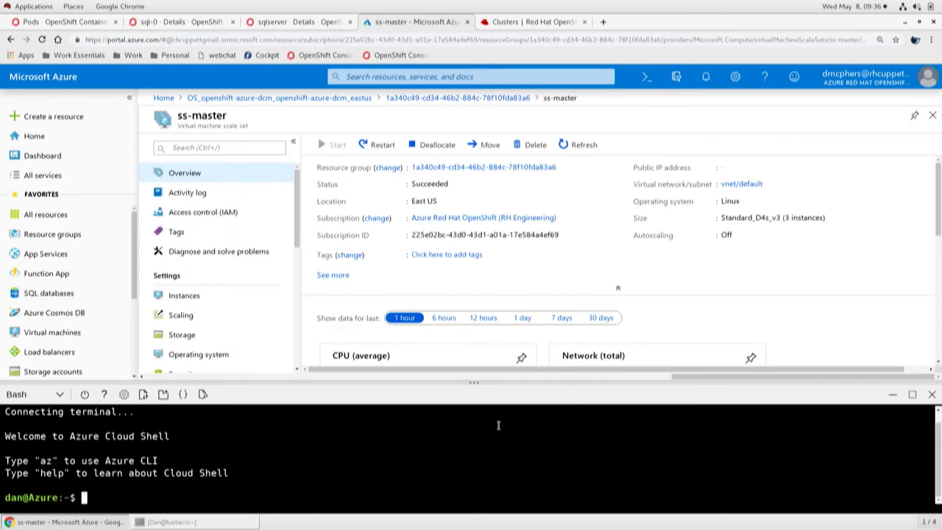
text(az openshift --help)
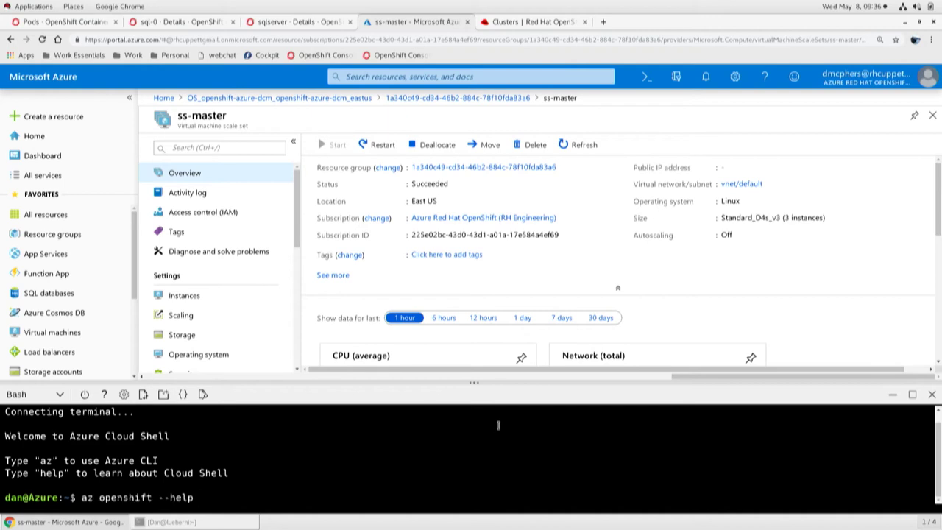
key(Return)
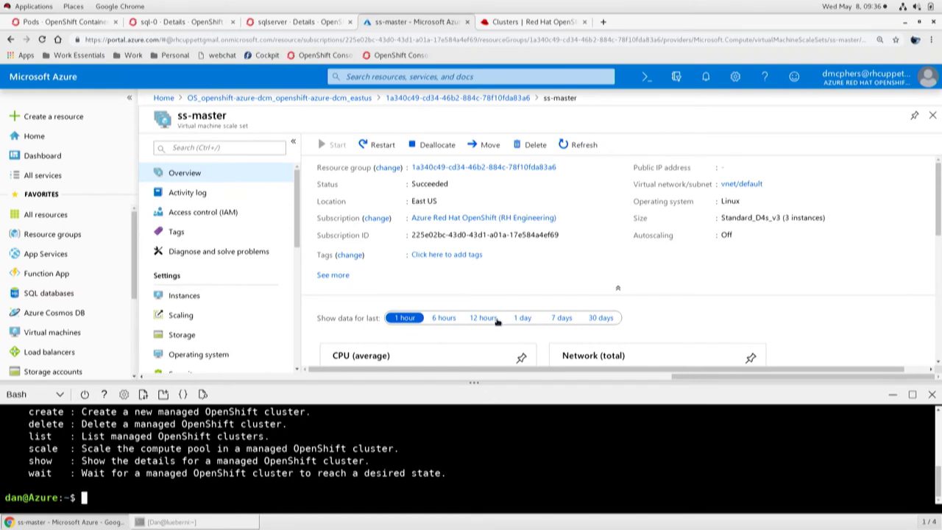
click(531, 24)
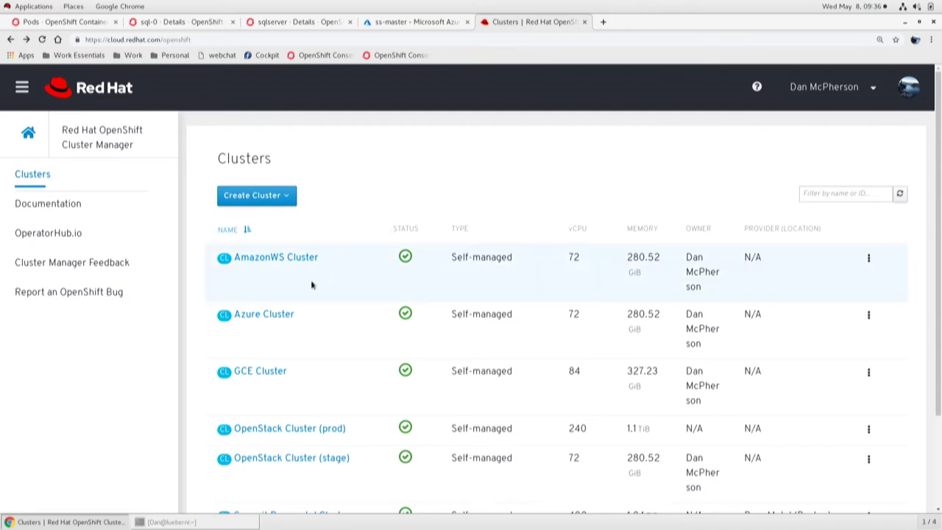
click(275, 195)
click(354, 209)
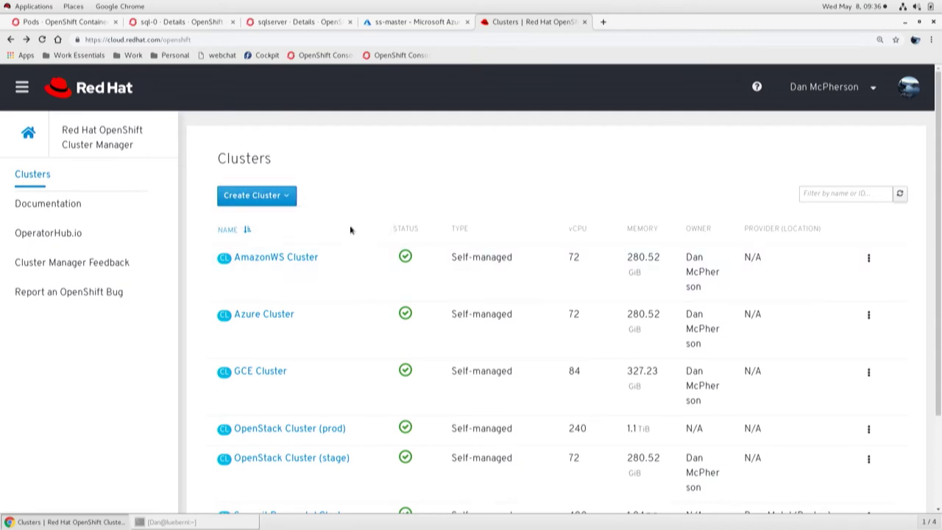
click(274, 319)
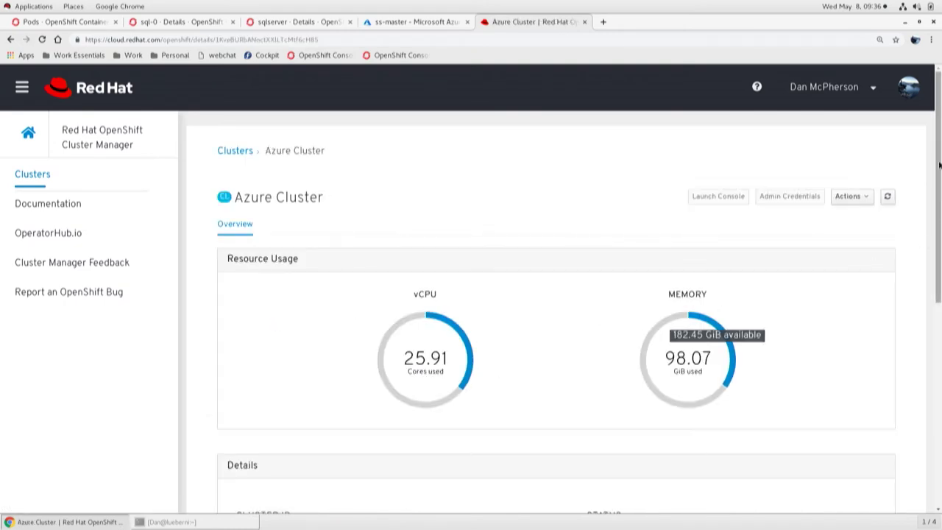
scroll(939, 165, down, 3)
scroll(939, 165, up, 3)
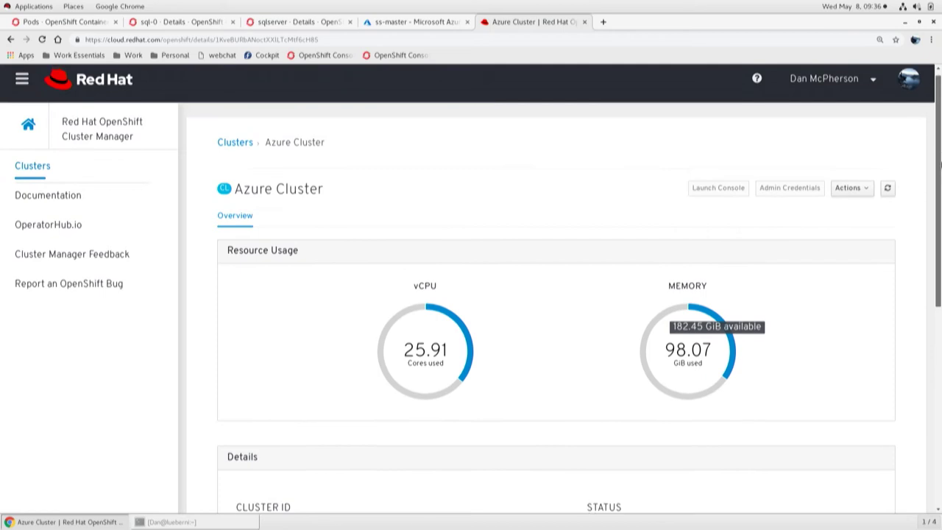
drag(940, 165, 940, 159)
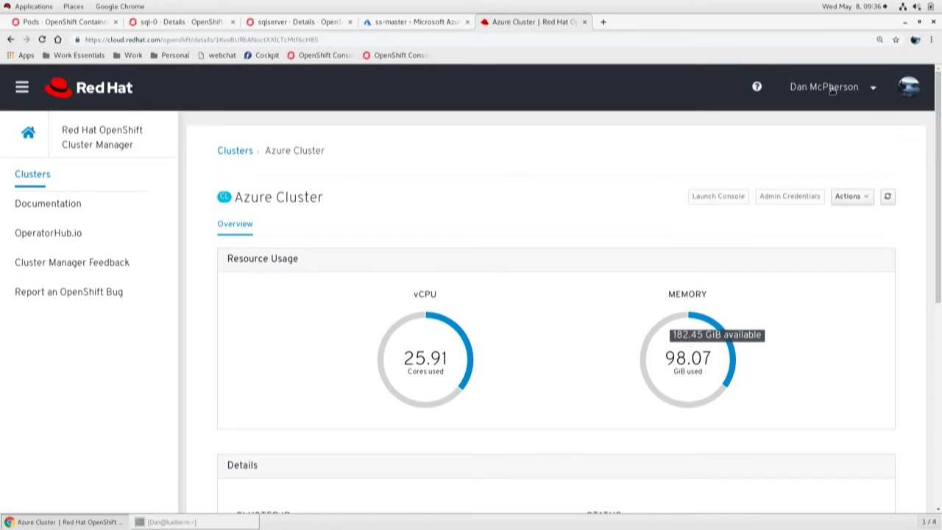
click(28, 133)
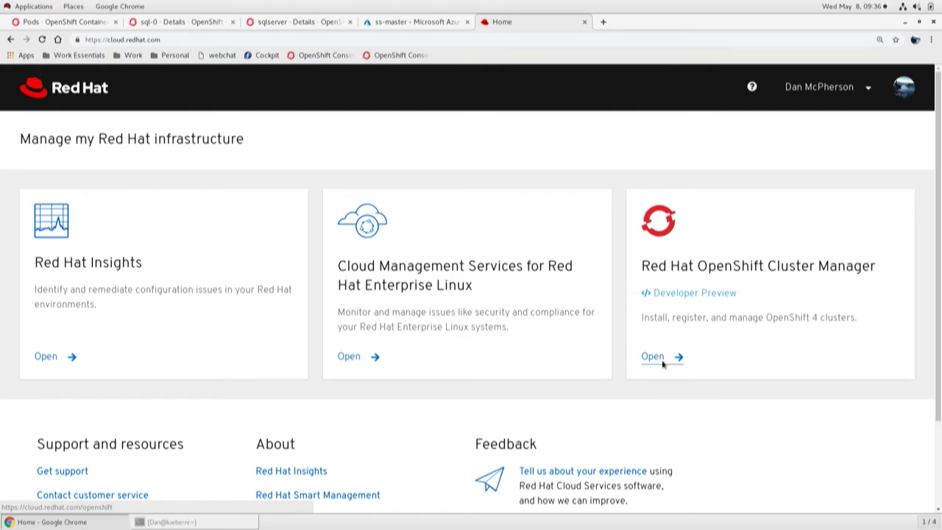
click(665, 363)
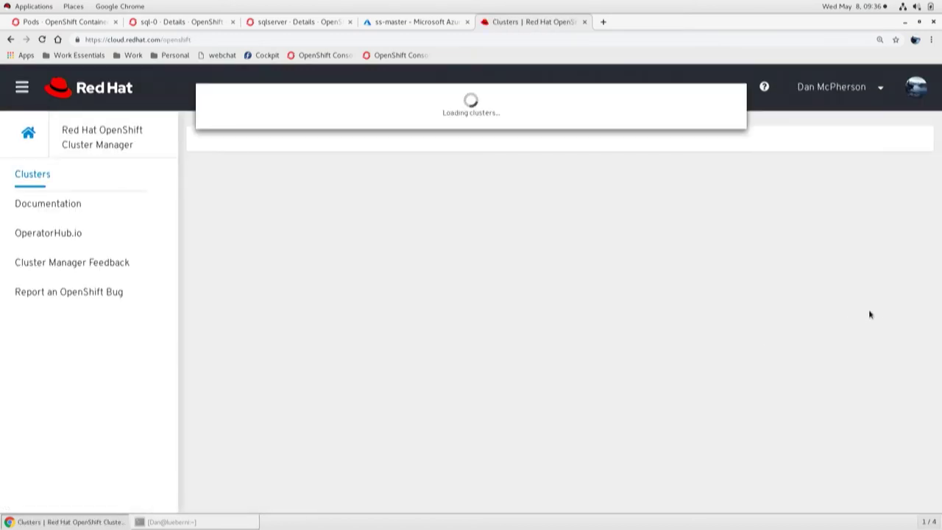